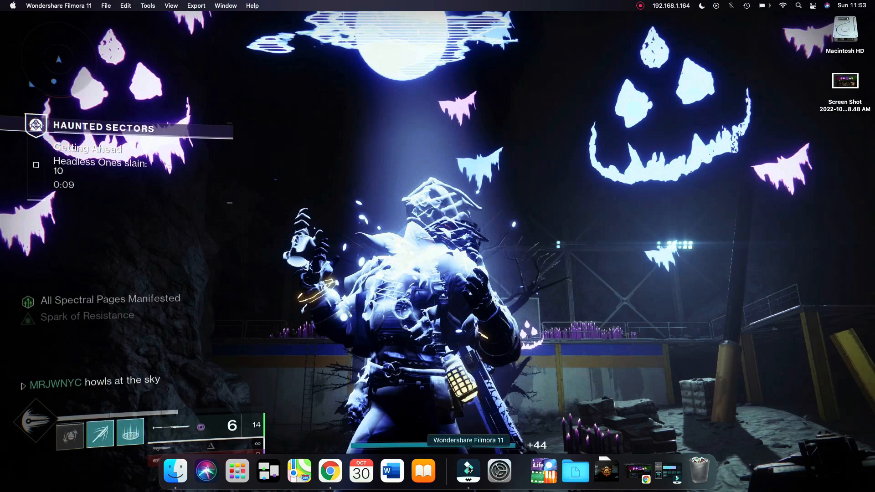
Launch Wondershare Filmora 11 and create a new project with the 16:9 (Widescreen) aspect ratio
click(468, 469)
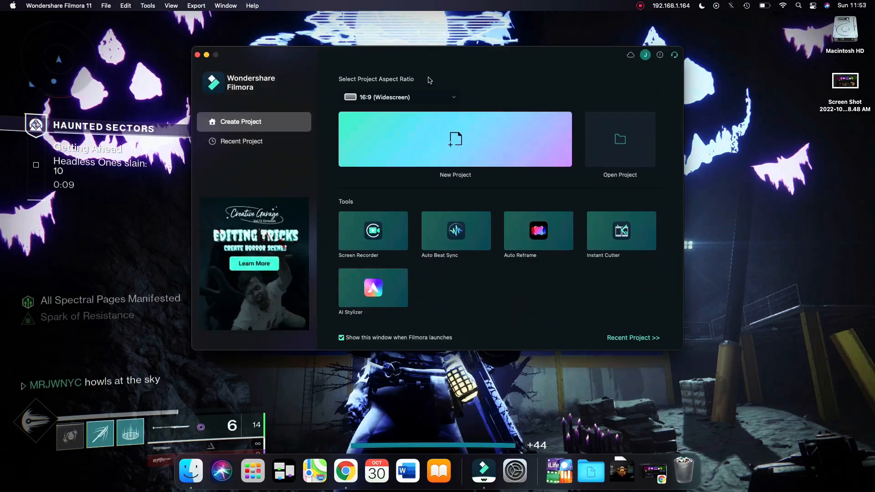
click(417, 98)
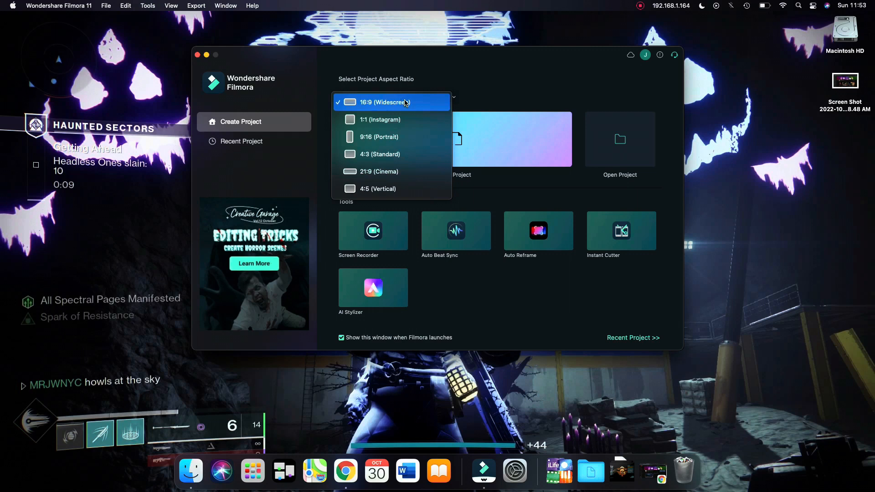
click(480, 81)
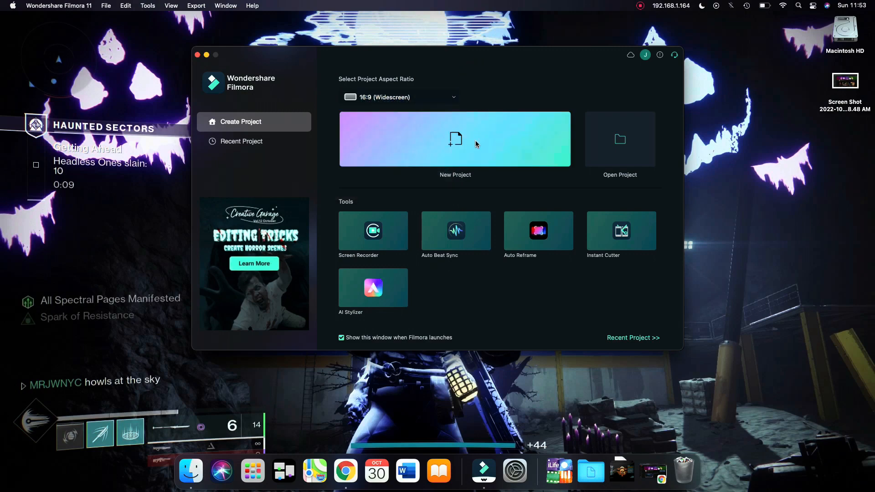
click(466, 153)
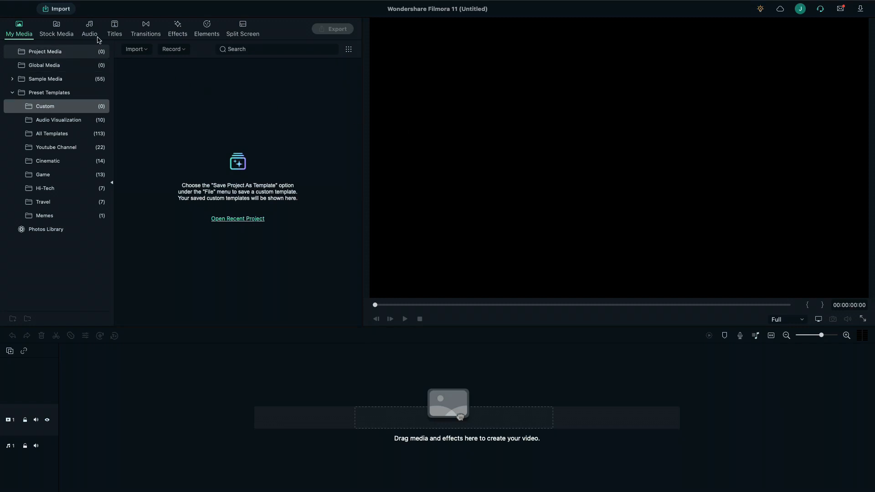
Import Player1.mp4 and Player2.mp4 from the Downloads folder into the project media
click(63, 14)
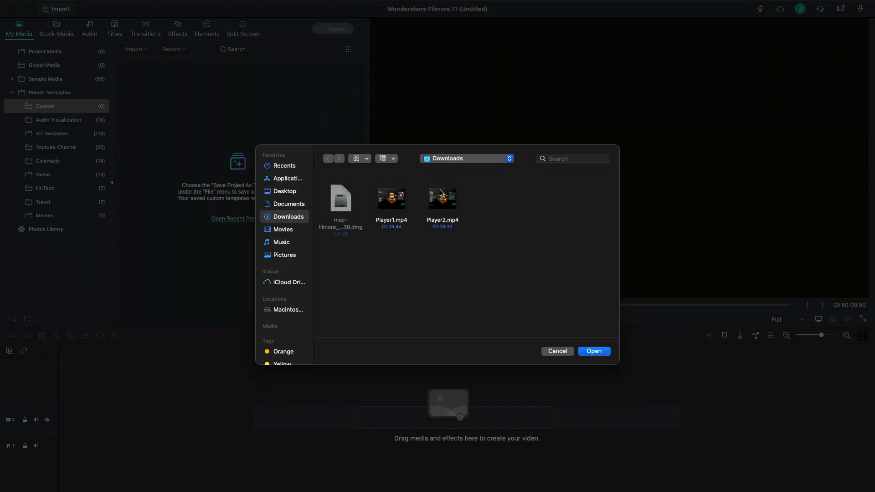
drag(471, 202, 388, 194)
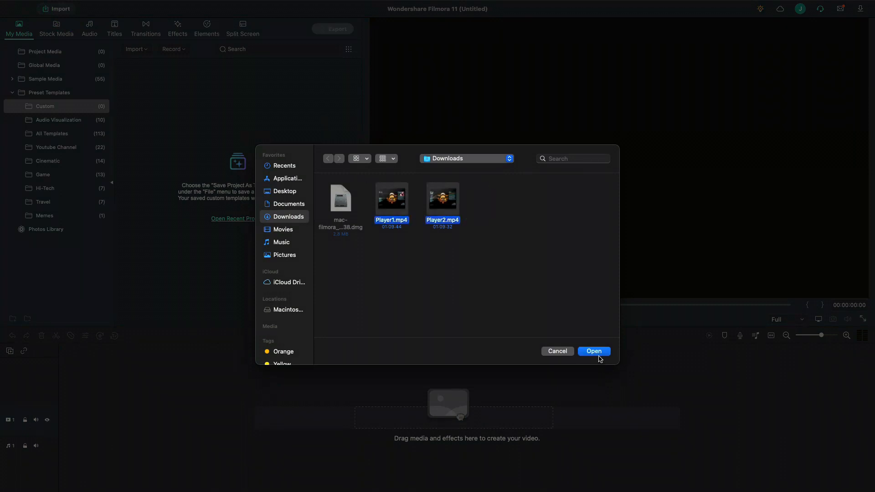
click(602, 351)
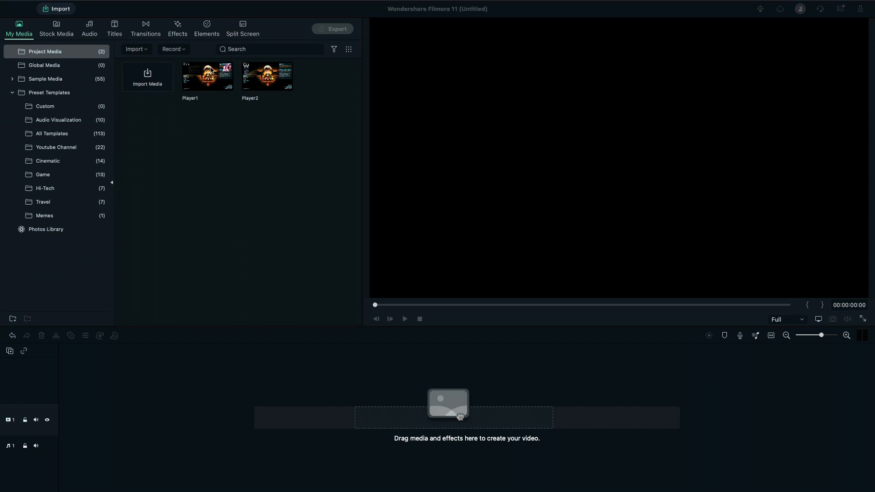
Add the Player1 clip to the first video track and return the playhead to the start
click(210, 77)
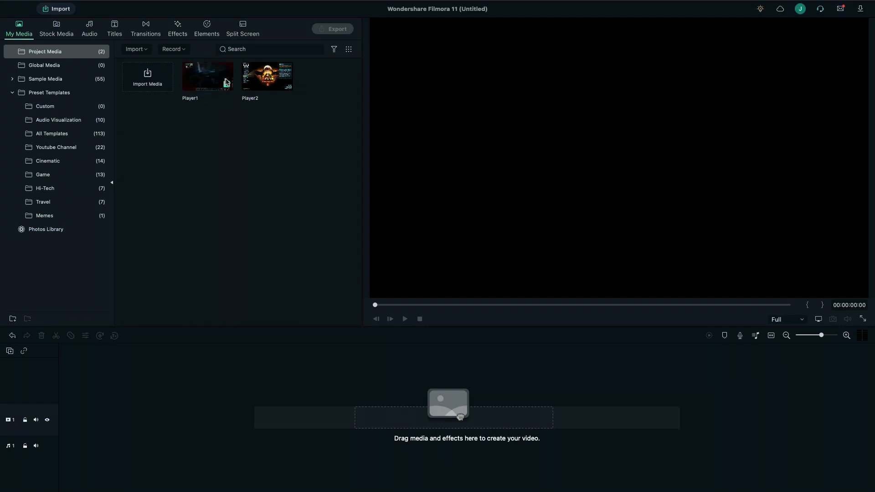
click(228, 84)
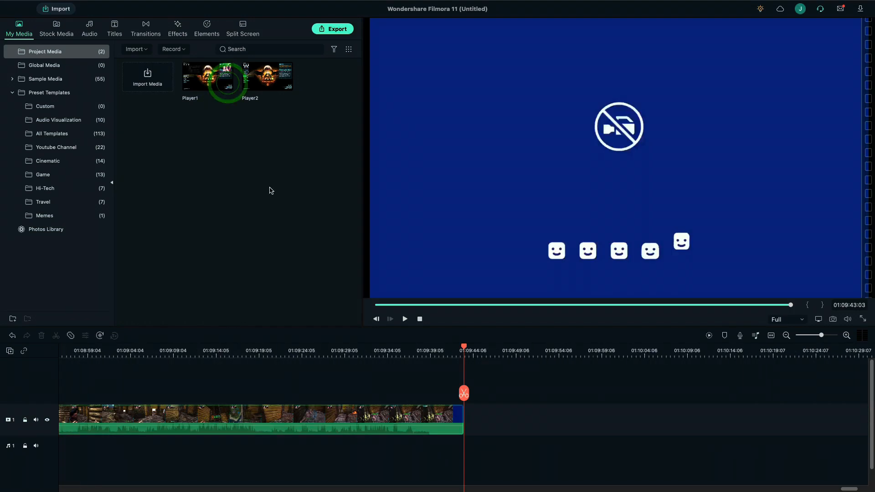
click(420, 320)
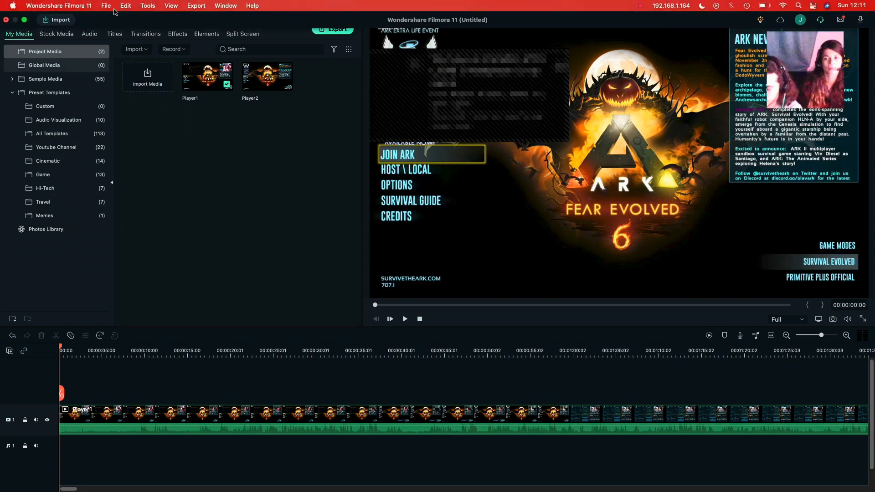
Save the project as dualscreen1 in the Raw Projects folder
click(106, 6)
click(115, 68)
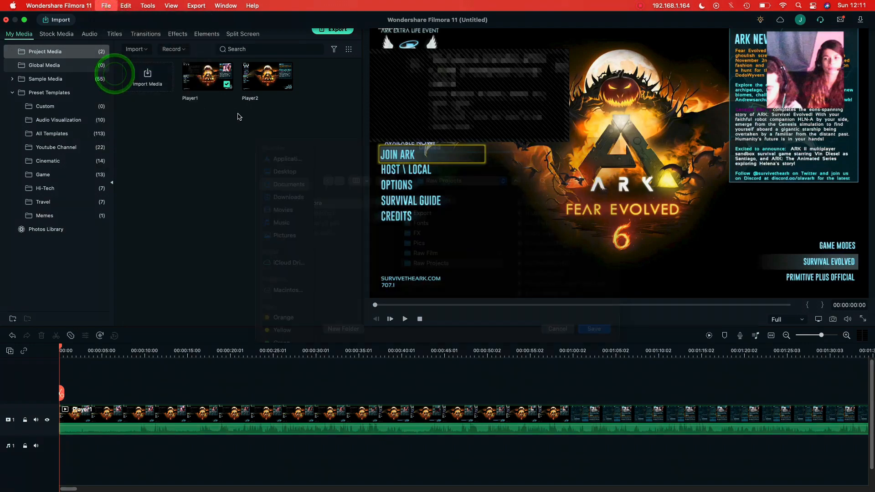
click(455, 162)
key(BackSpace)
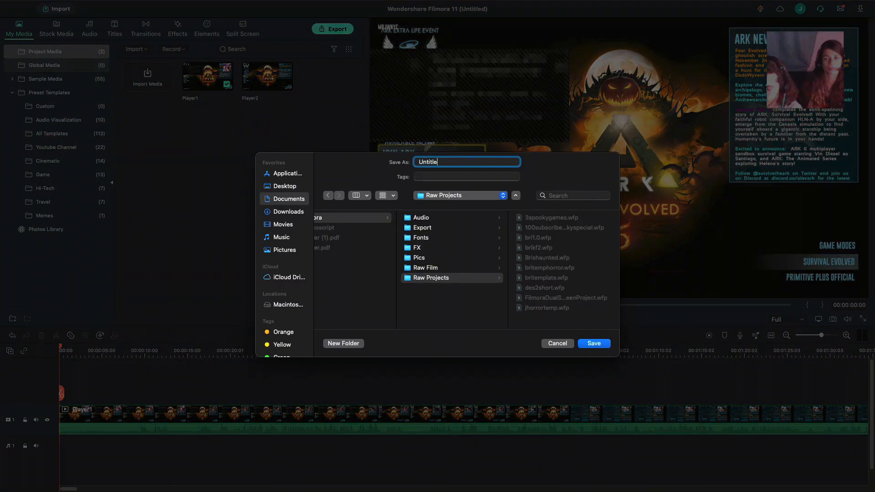
key(BackSpace)
key(BackSpace)
text(du)
click(587, 344)
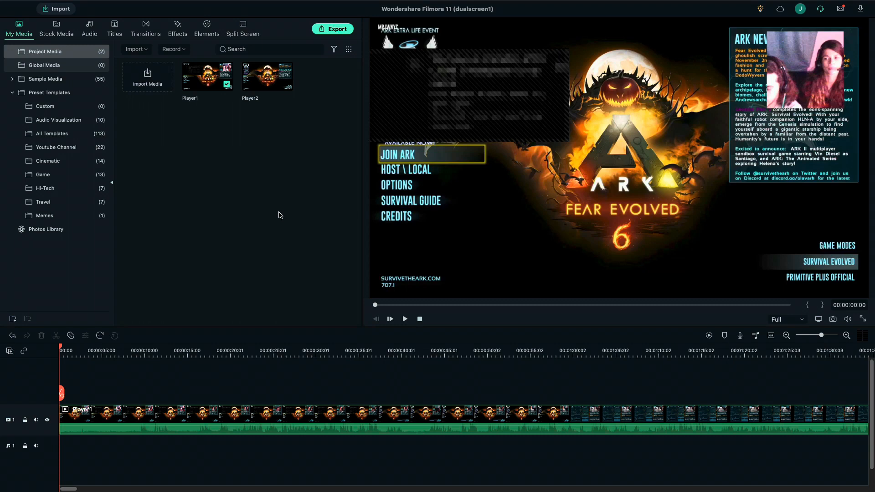
Place the Border utility effect on the track above Player1 and stretch it over the clip's full length
click(178, 31)
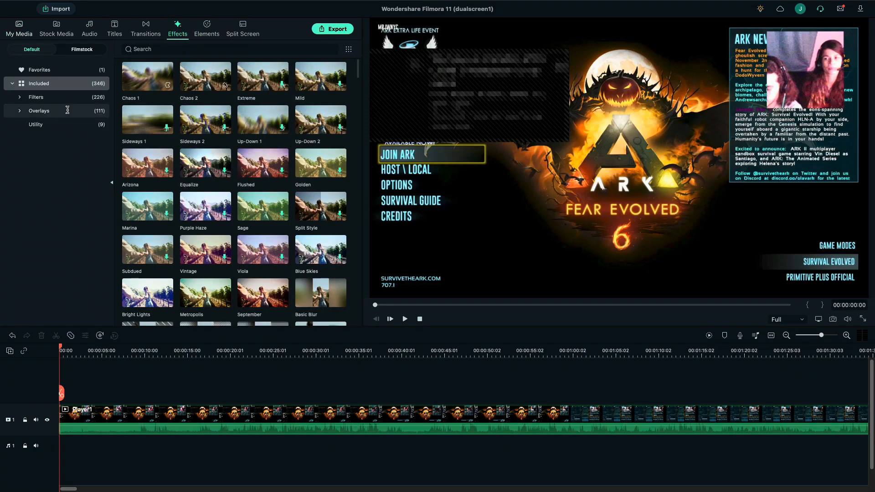
click(61, 124)
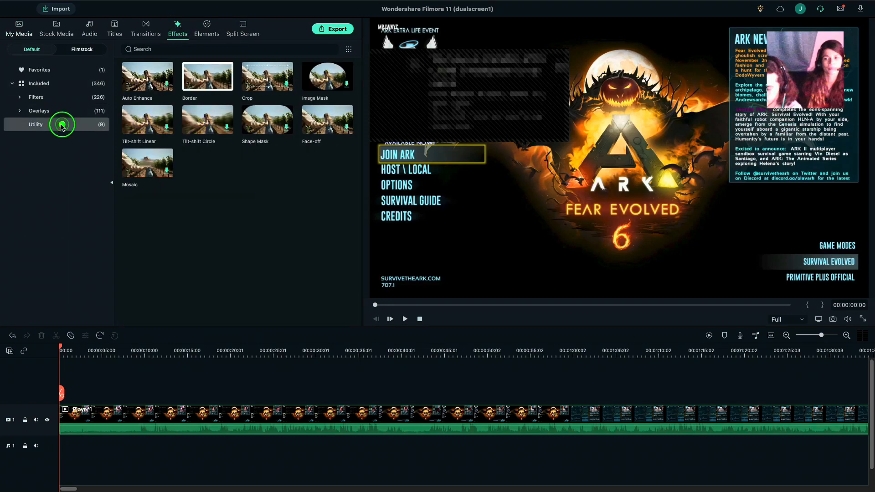
click(191, 83)
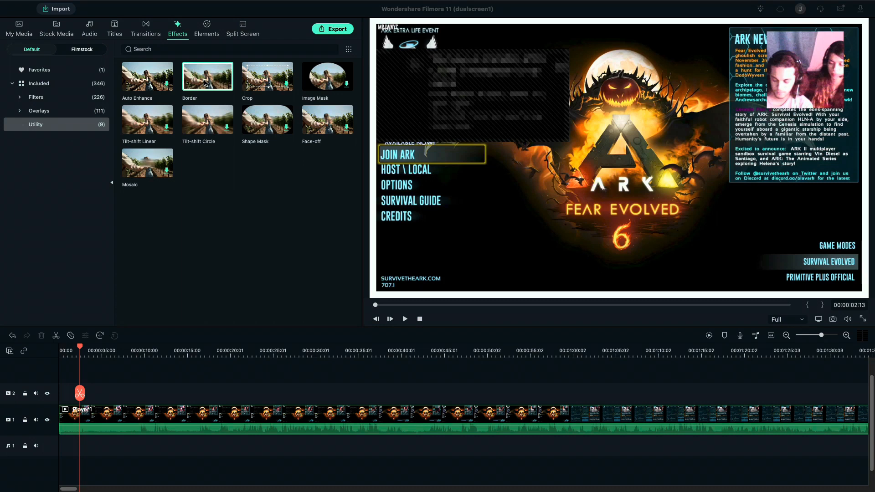
click(204, 81)
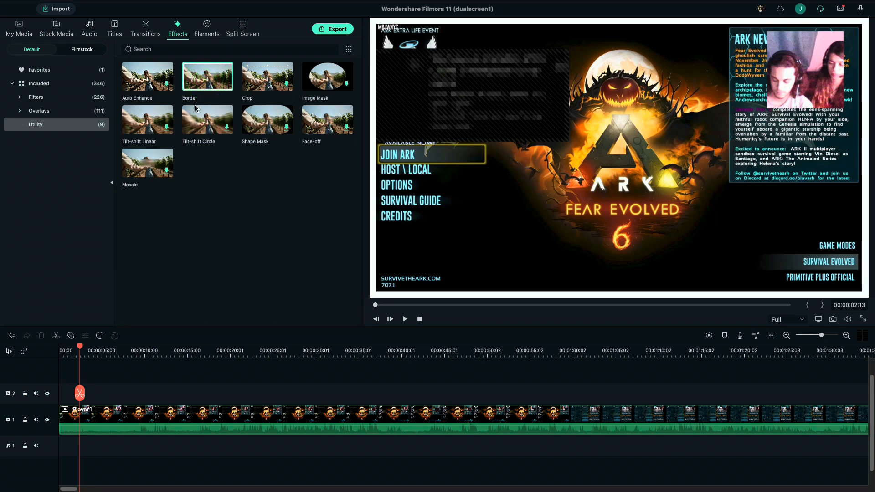
click(203, 82)
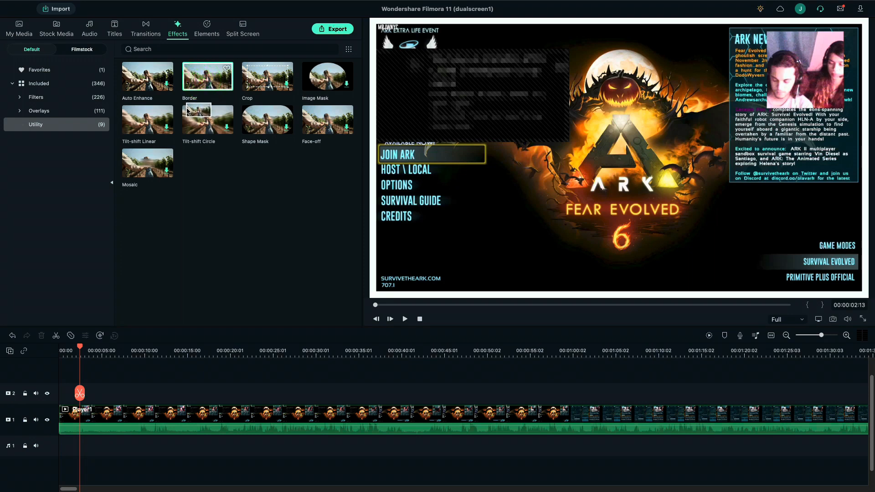
drag(147, 182, 60, 391)
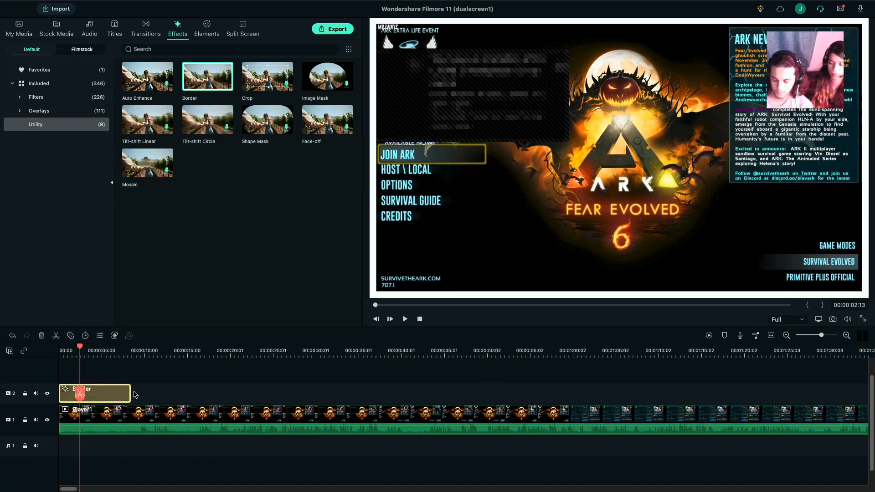
drag(130, 393, 361, 360)
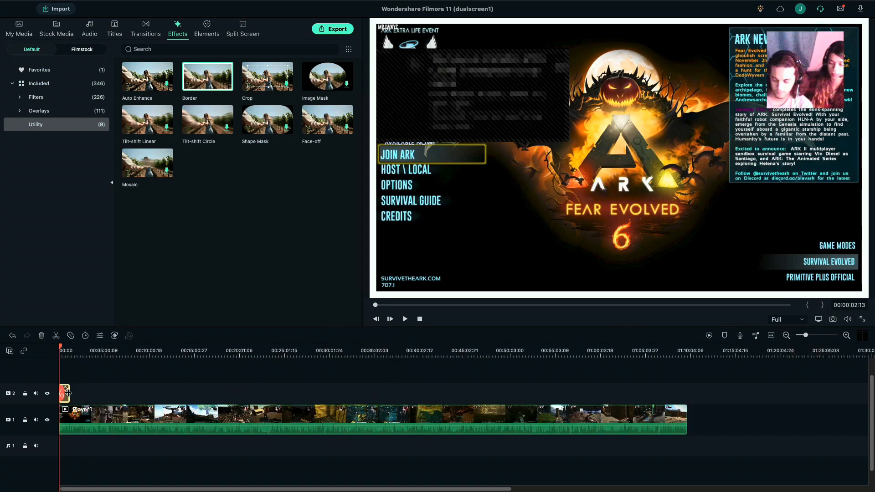
drag(69, 393, 686, 345)
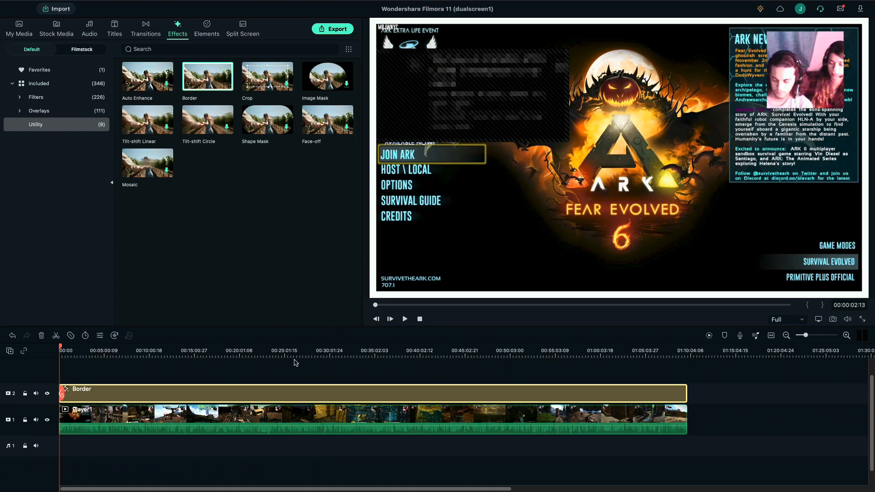
Set the Border effect's gradient start color to Cyan and its end color to Blue
double_click(257, 395)
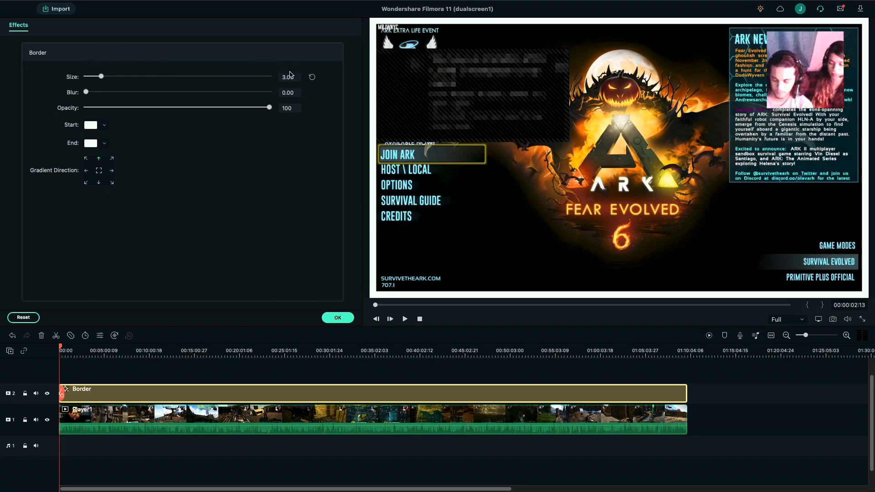
click(101, 125)
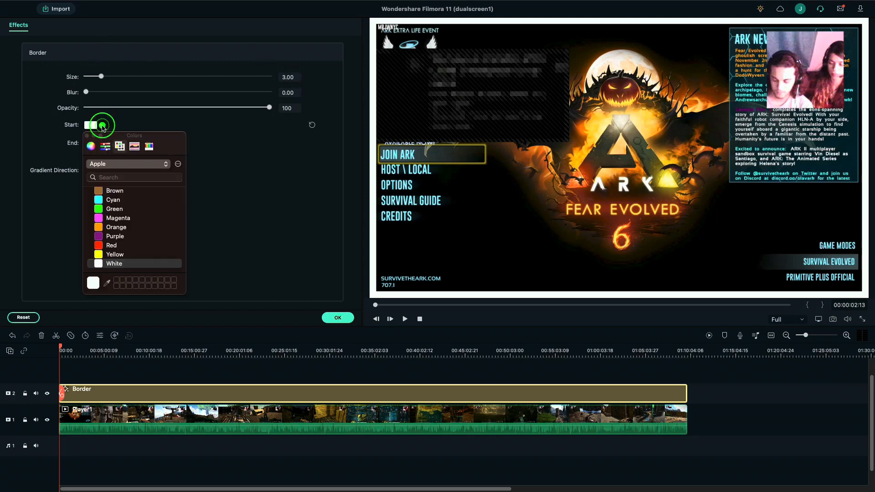
click(113, 199)
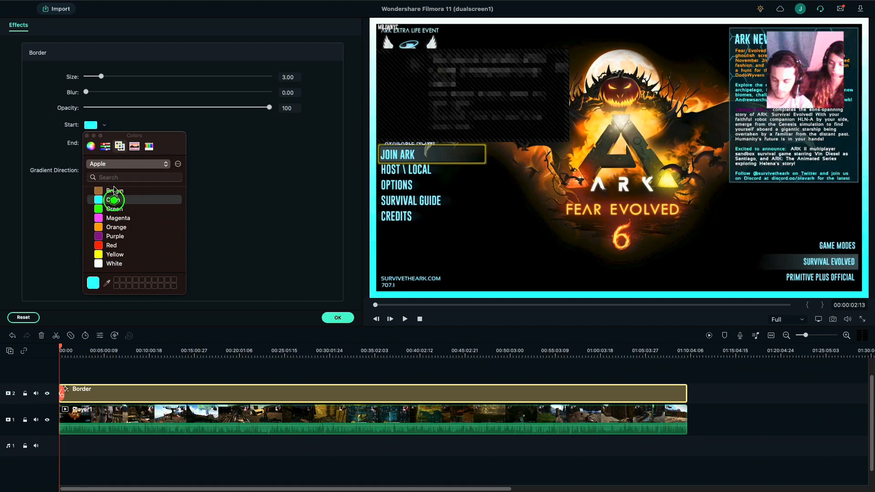
click(87, 135)
click(100, 142)
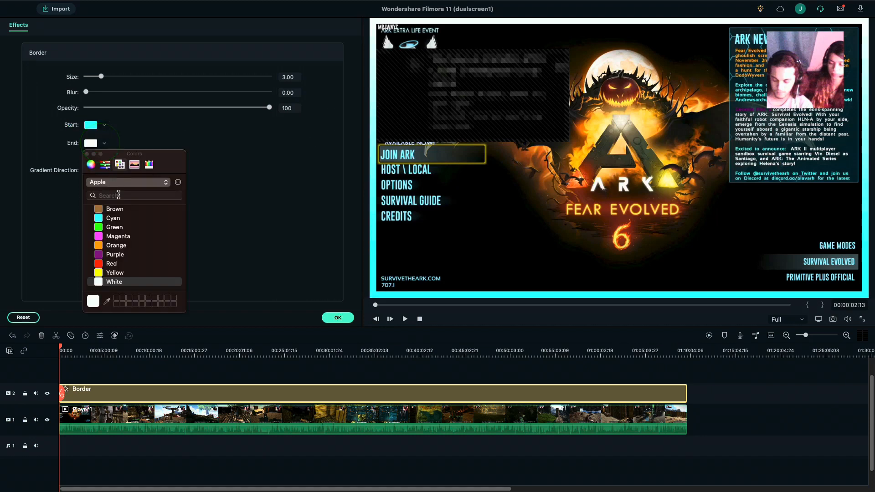
scroll(120, 257, up, 3)
click(112, 222)
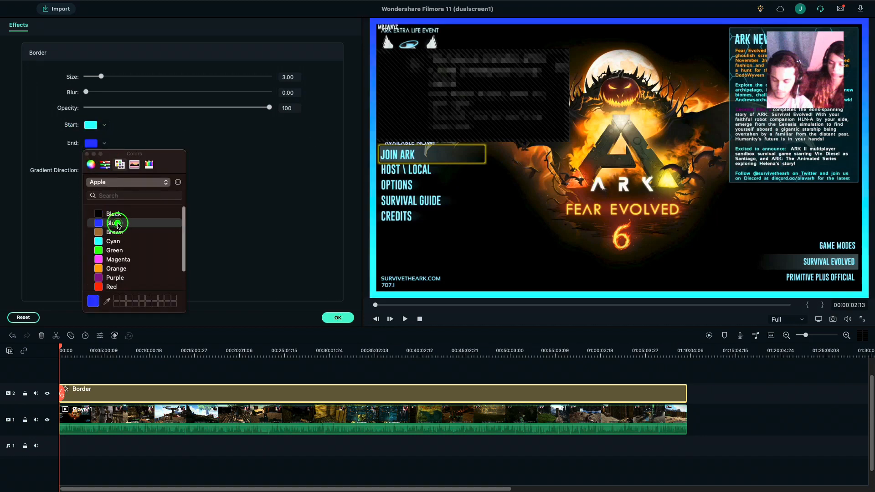
click(86, 154)
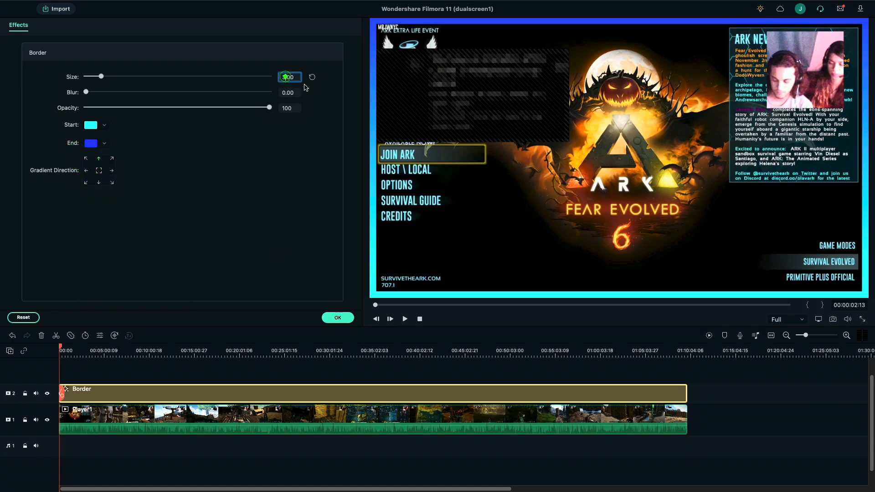
Set the Border effect's size to 1.50 and apply the effect settings
click(285, 77)
key(BackSpace)
text(1)
key(Return)
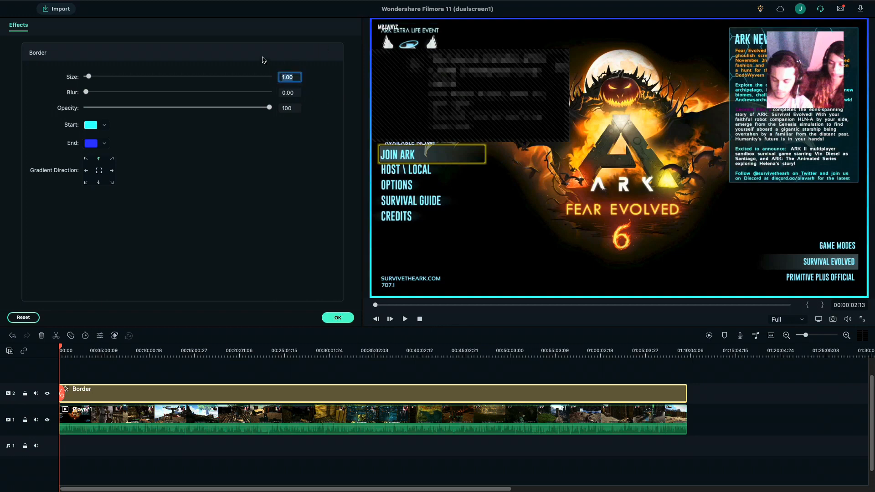
click(288, 76)
key(Return)
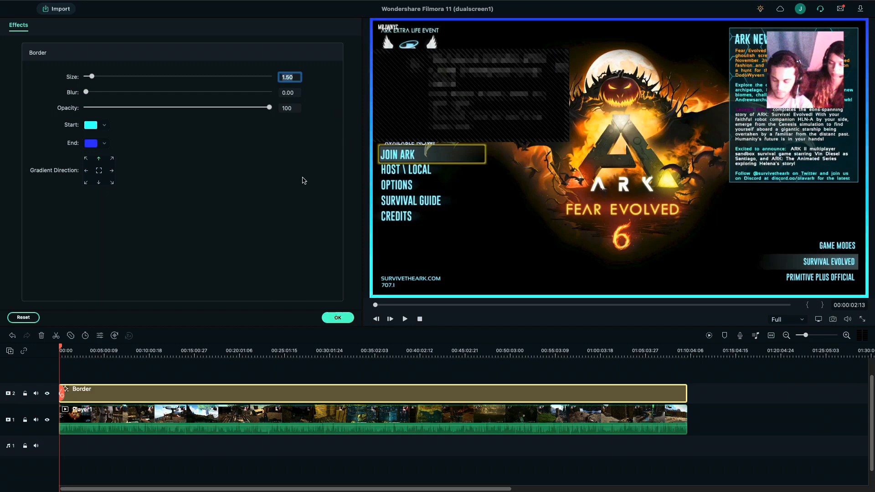
click(286, 177)
click(336, 317)
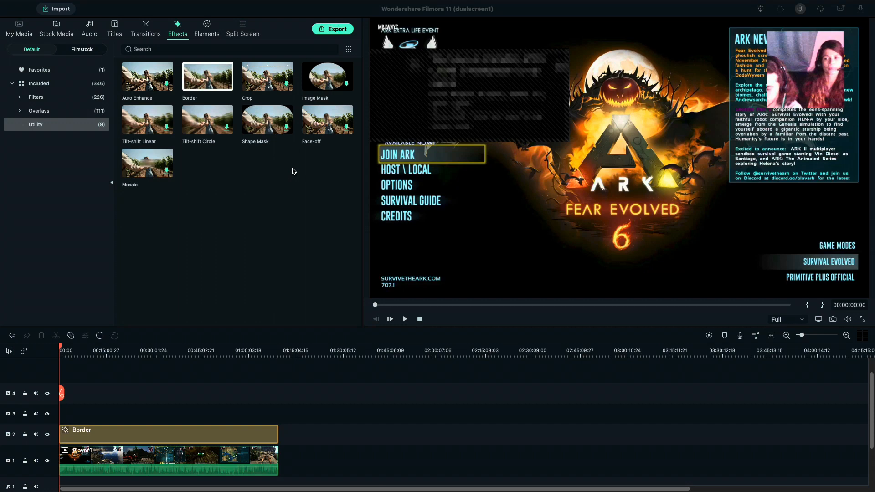
Browse the title categories from Custom to Plain Text and preview the Basic 6 title
click(113, 31)
click(64, 97)
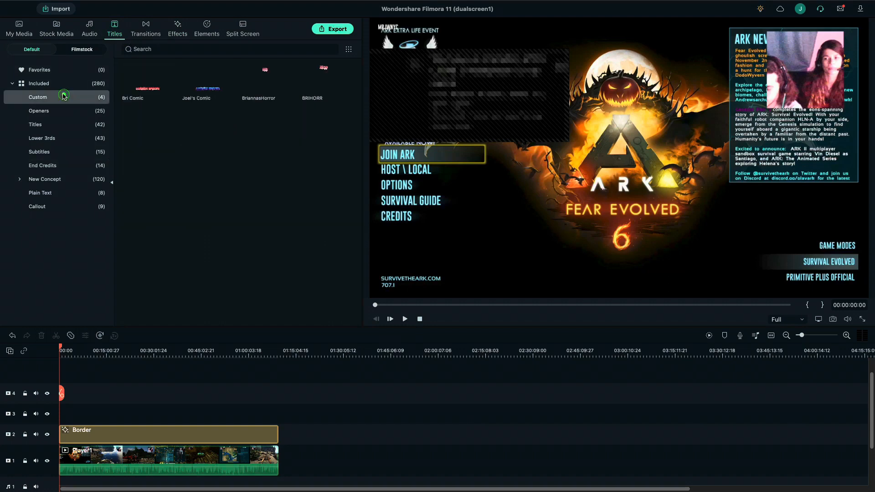
click(63, 111)
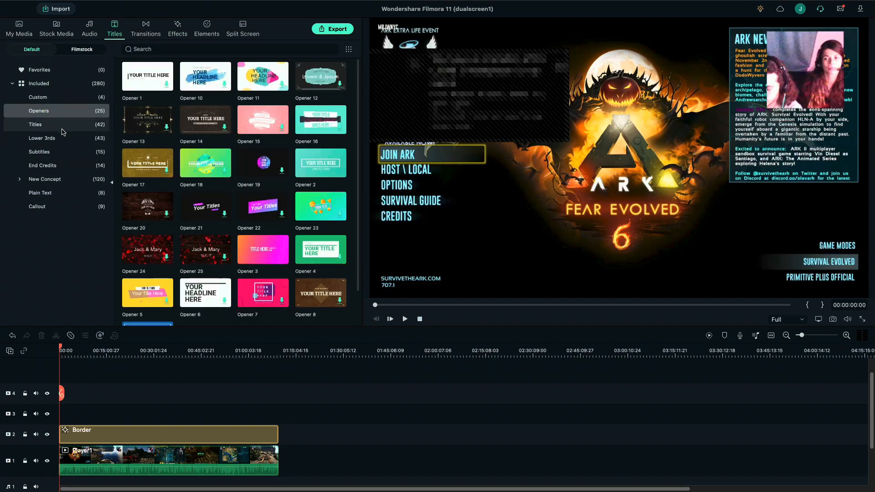
click(62, 130)
click(59, 148)
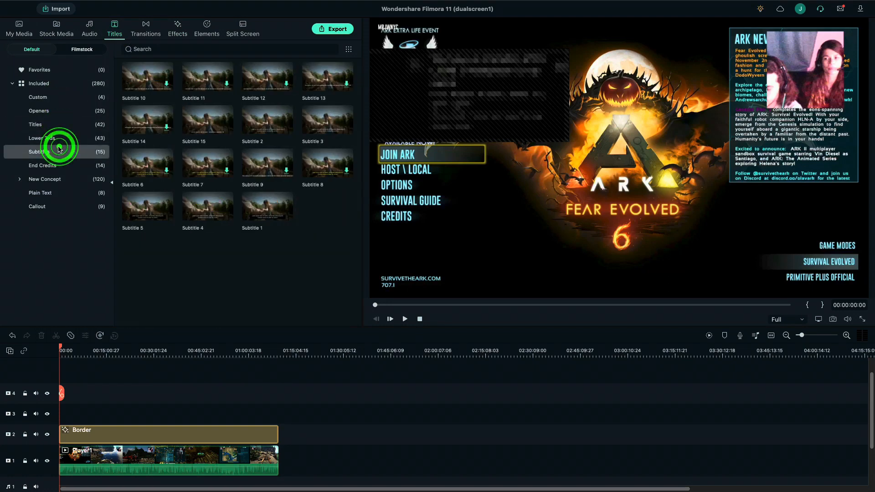
click(64, 139)
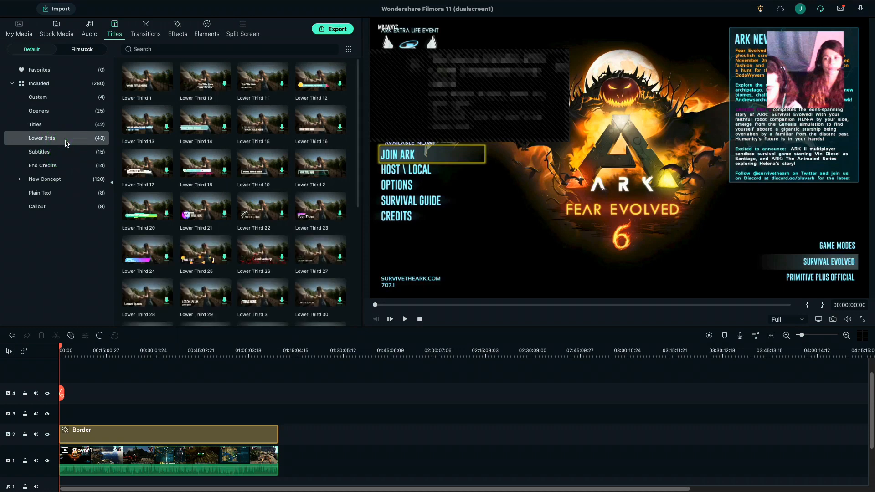
click(55, 192)
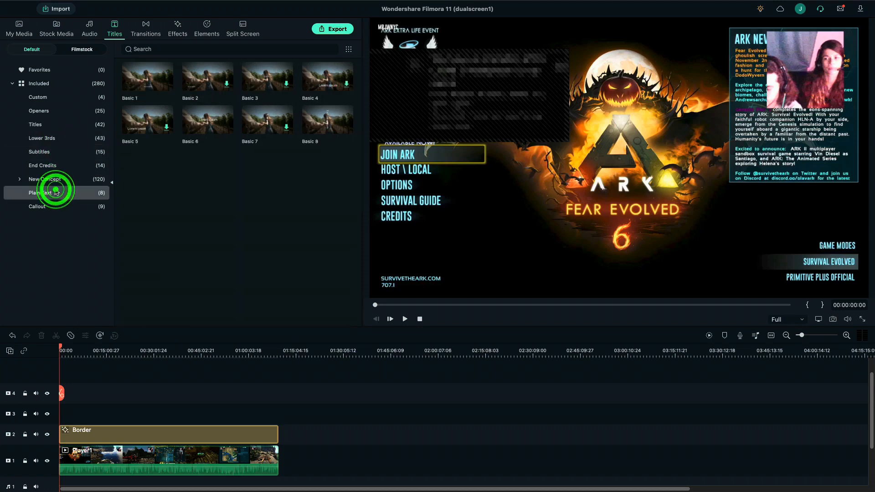
click(204, 134)
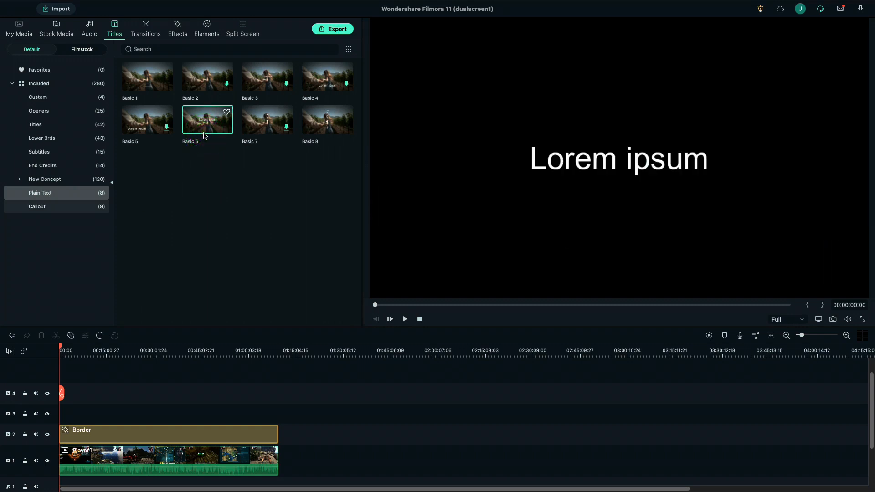
Place the blue comic-style custom title on the track above the Border effect and stretch it to the Player1 clip's full length
click(79, 99)
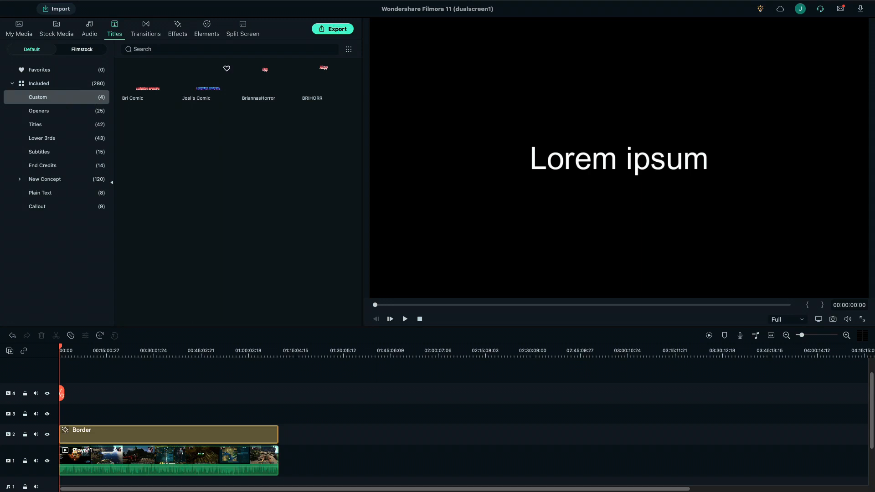
click(204, 84)
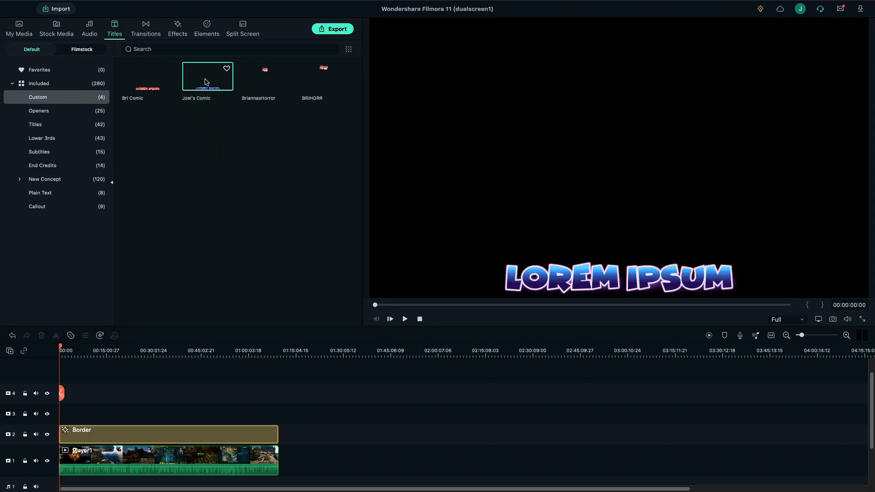
drag(203, 81, 60, 409)
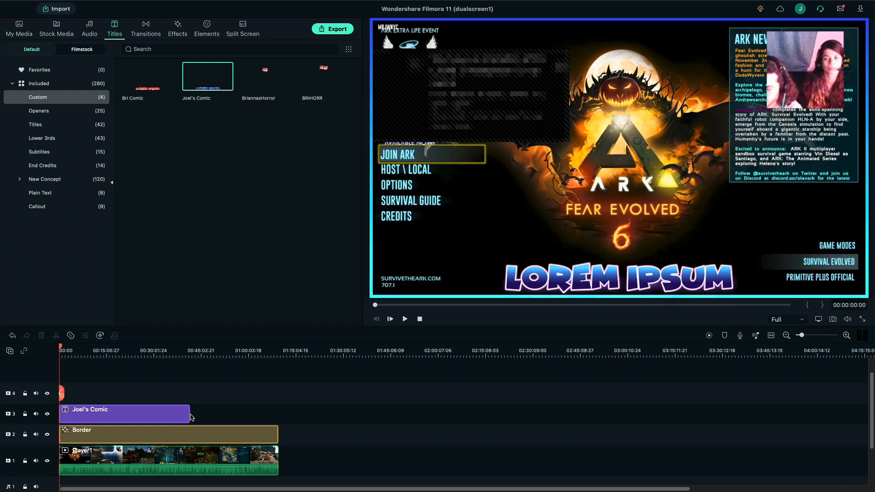
drag(189, 413, 274, 413)
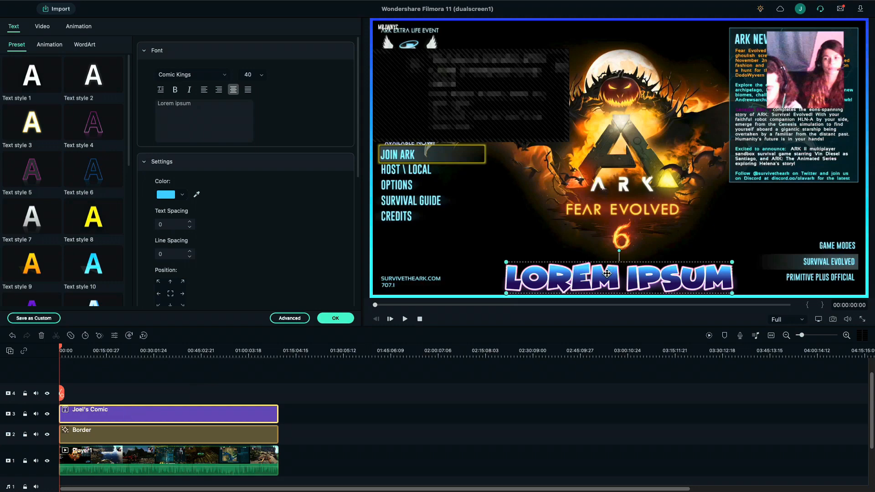
Move the title to the lower-left corner of the frame, shrink it to font size 25 and change its text to Player 1
drag(595, 272, 464, 266)
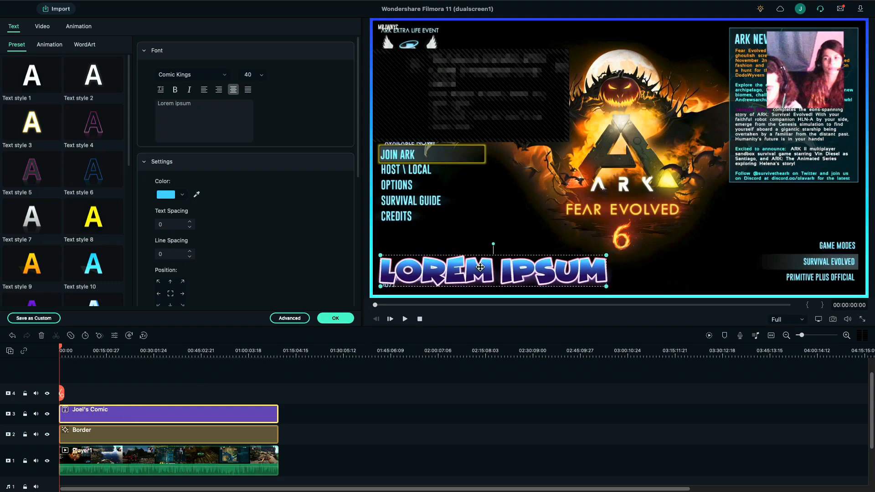
drag(606, 264, 534, 267)
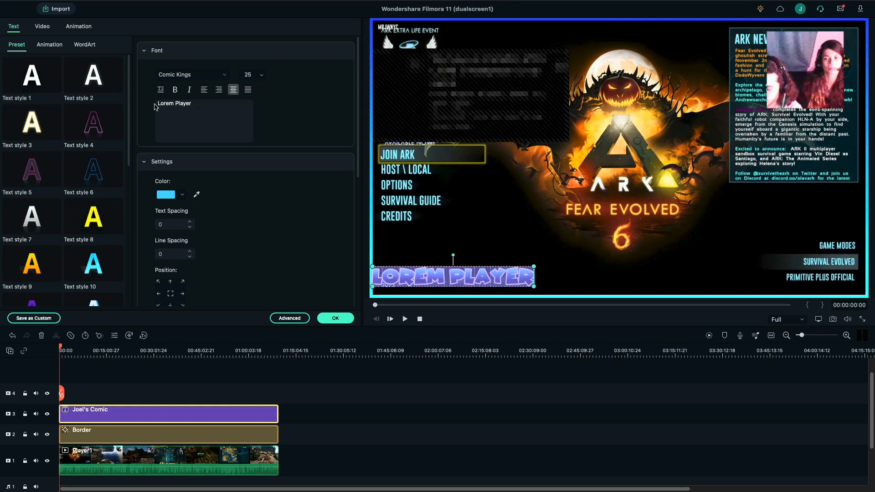
text(P)
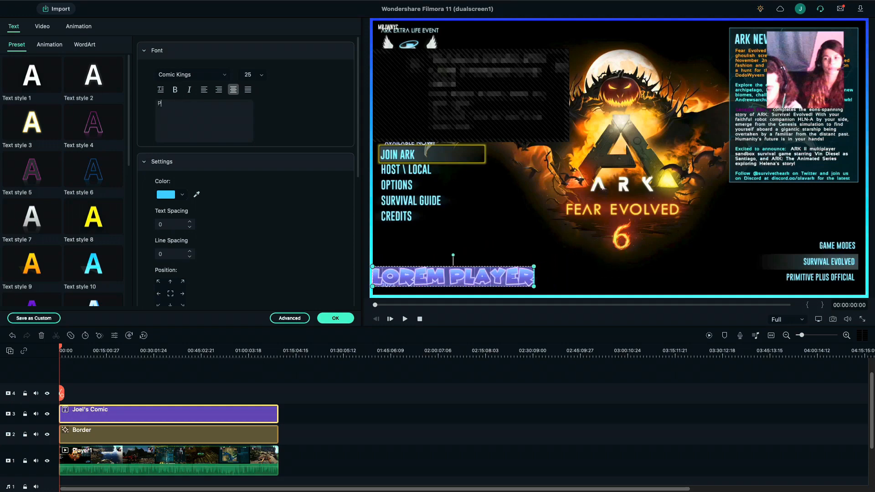
text(layer 1)
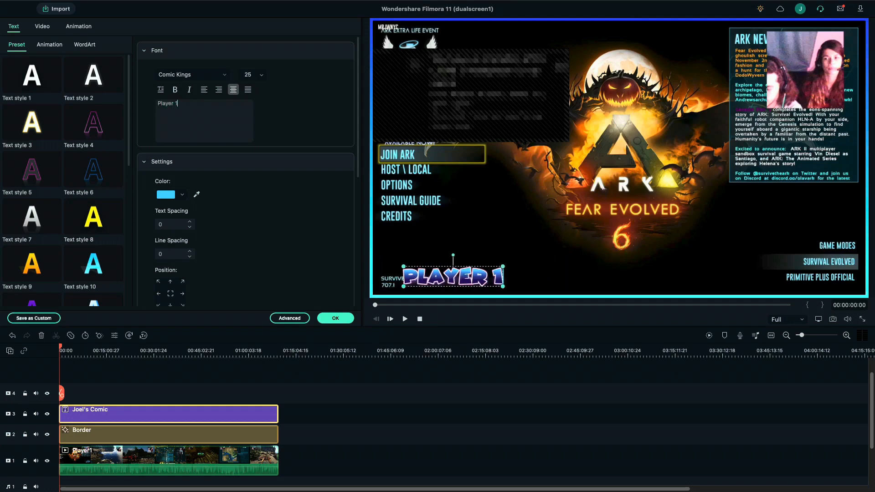
Try the Cinema style text animation on the Player 1 title, reset it to No Animation and apply the title settings
scroll(71, 116, down, 5)
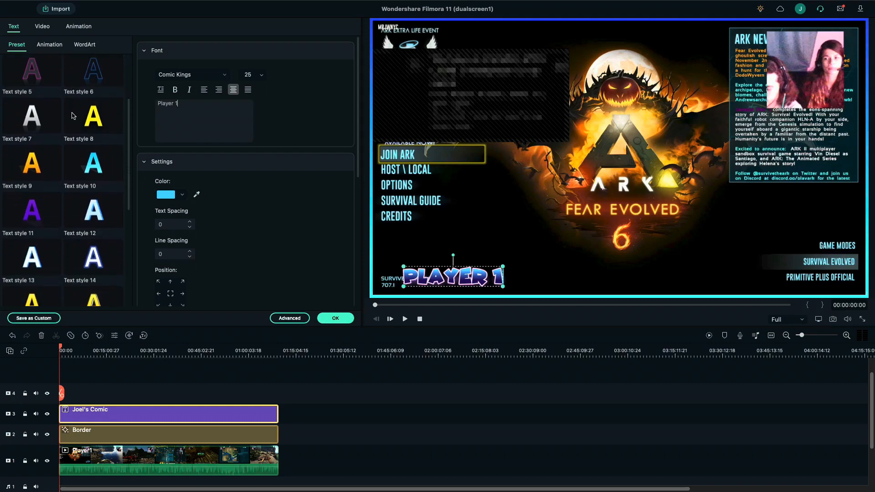
scroll(71, 116, down, 3)
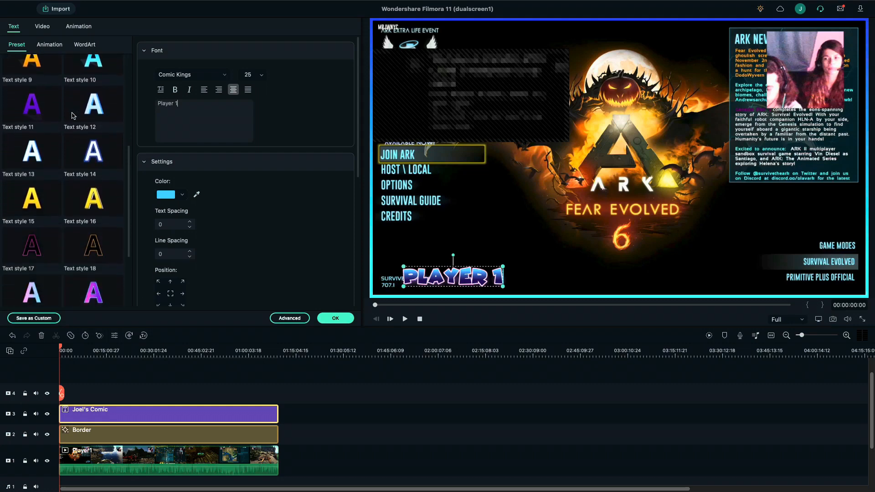
click(49, 45)
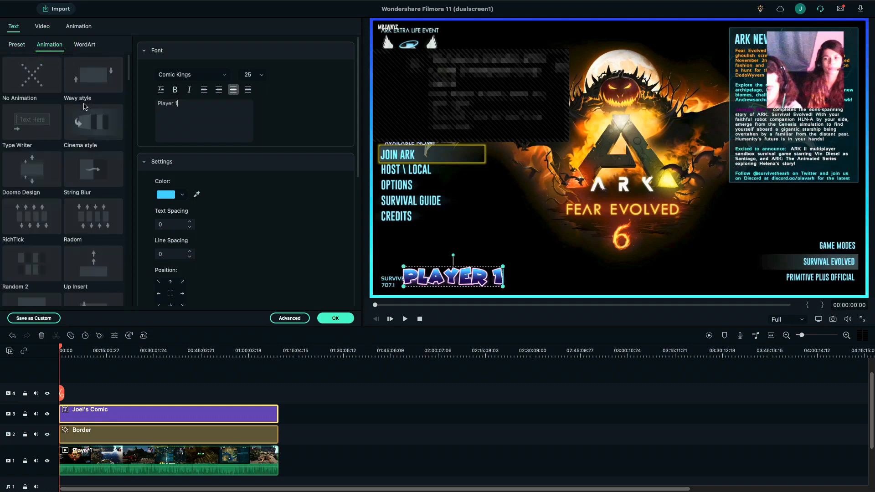
click(92, 119)
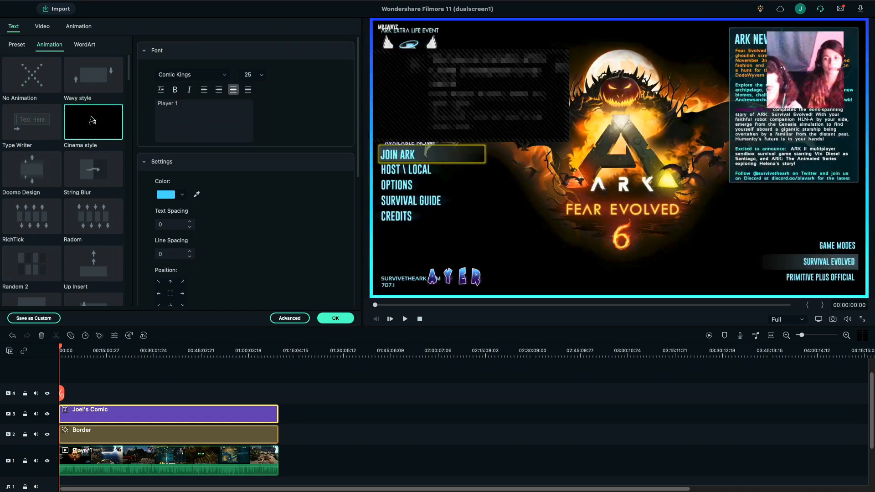
click(32, 74)
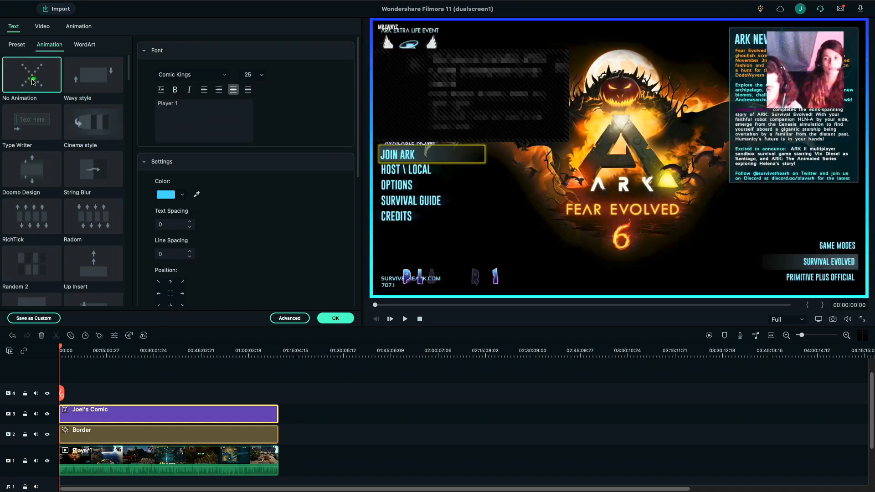
click(335, 318)
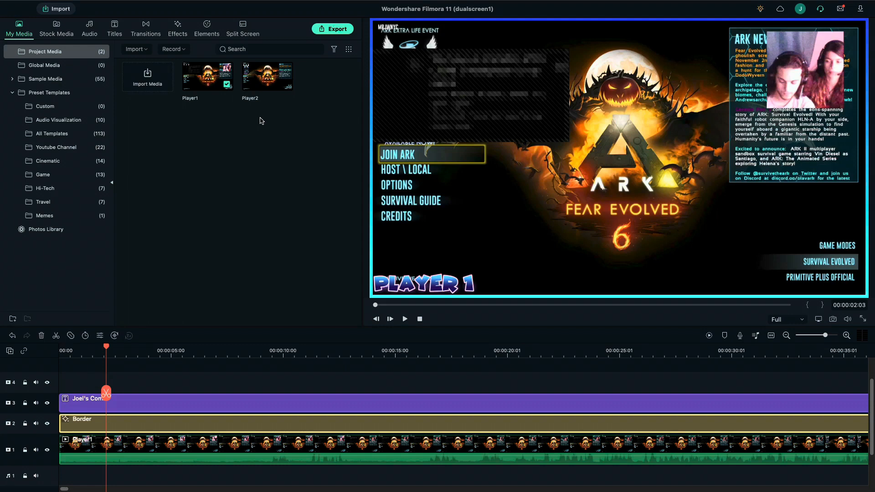
Open the export options and review the device formats, the MP4 quality settings and the available presets
click(337, 29)
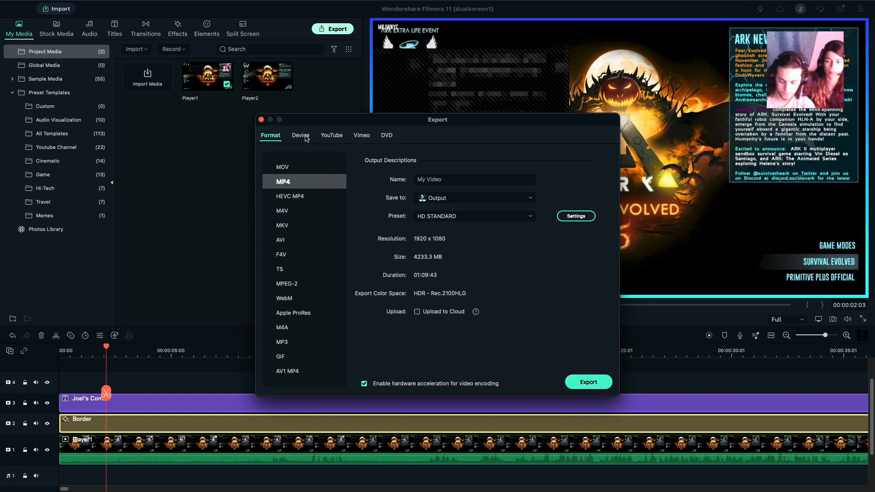
click(303, 137)
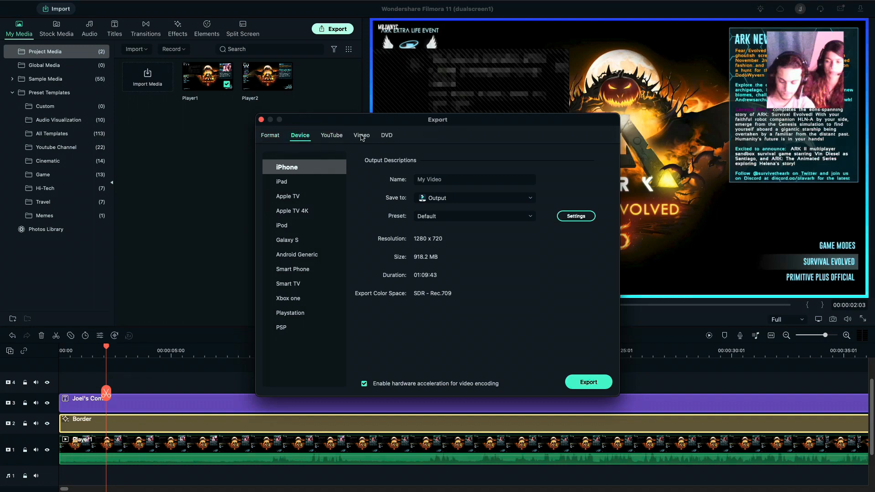
click(272, 135)
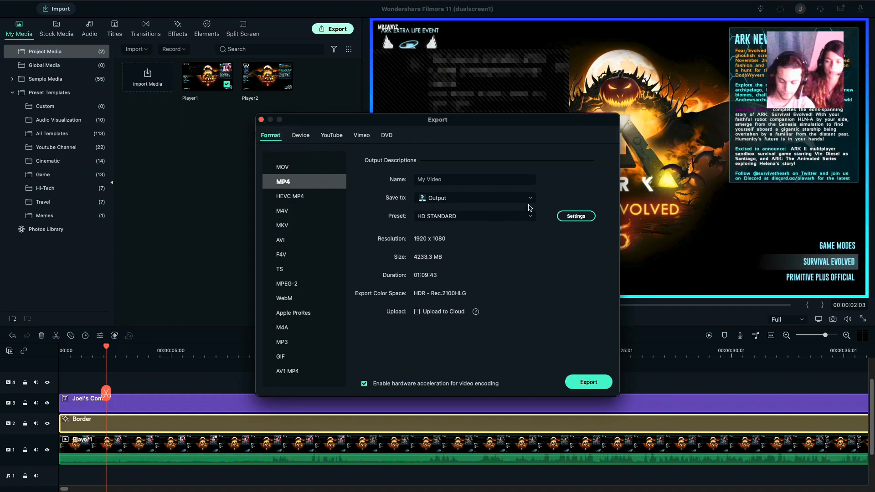
click(575, 215)
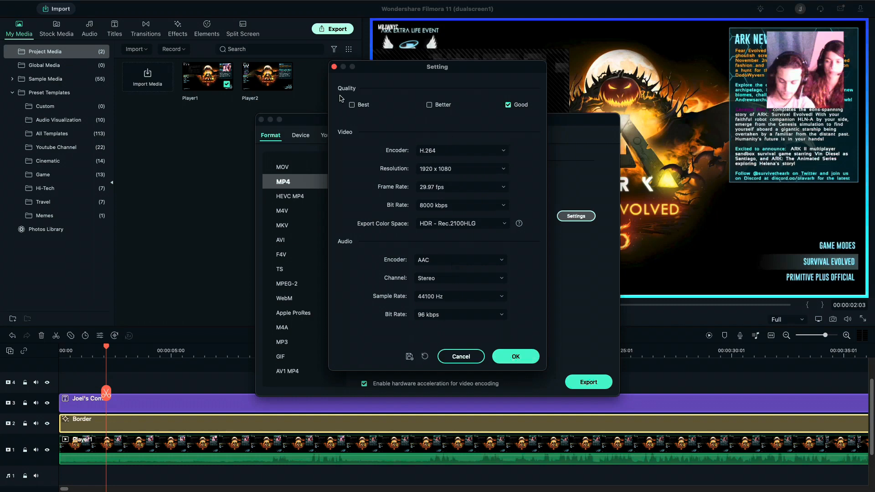
click(334, 67)
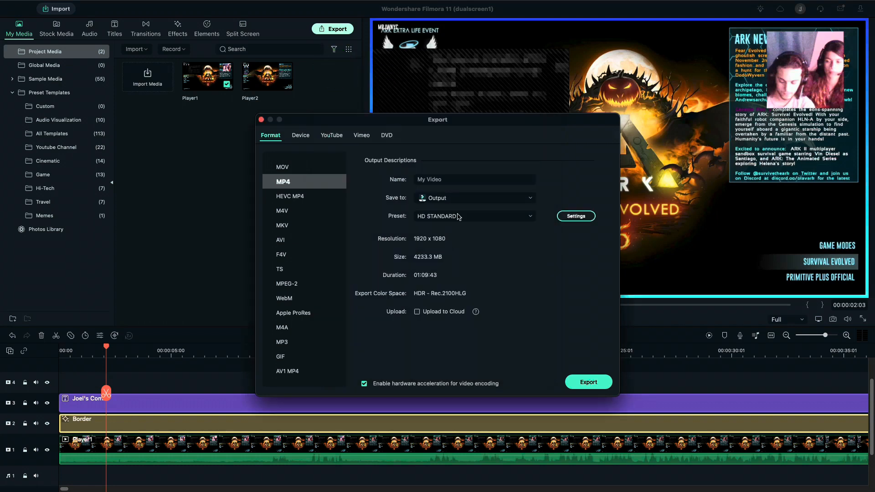
click(453, 213)
click(447, 241)
click(474, 250)
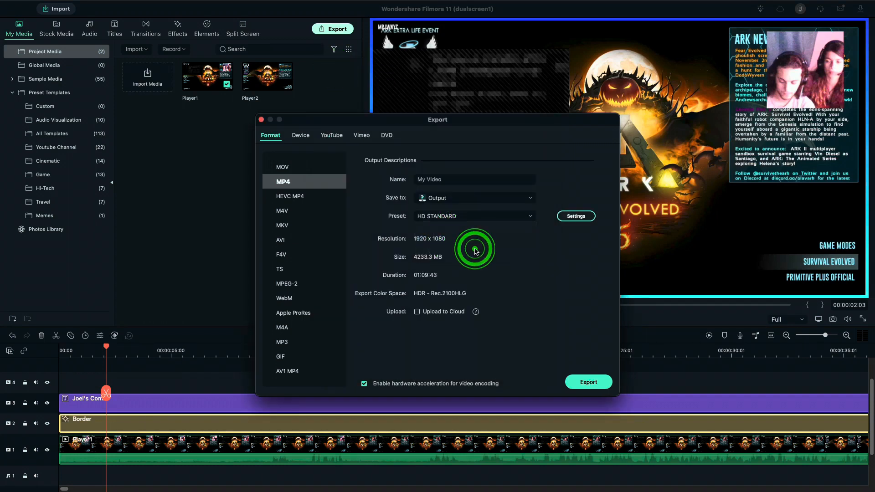
Name the output dualscreen1 and export it as MP4 with the HD STANDARD preset
click(446, 180)
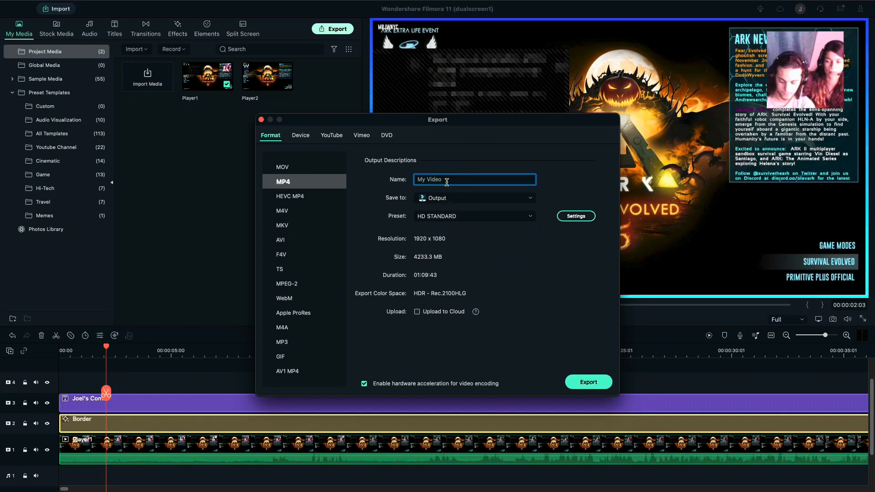
text(c)
key(BackSpace)
click(494, 253)
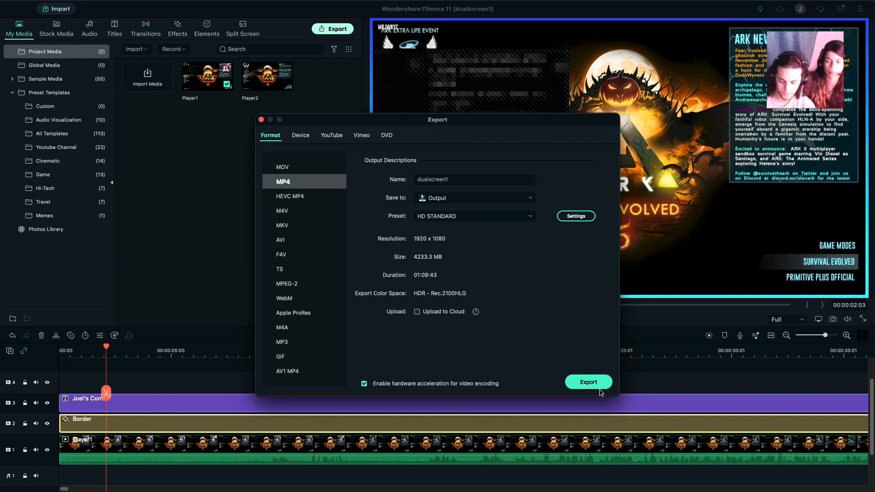
click(588, 383)
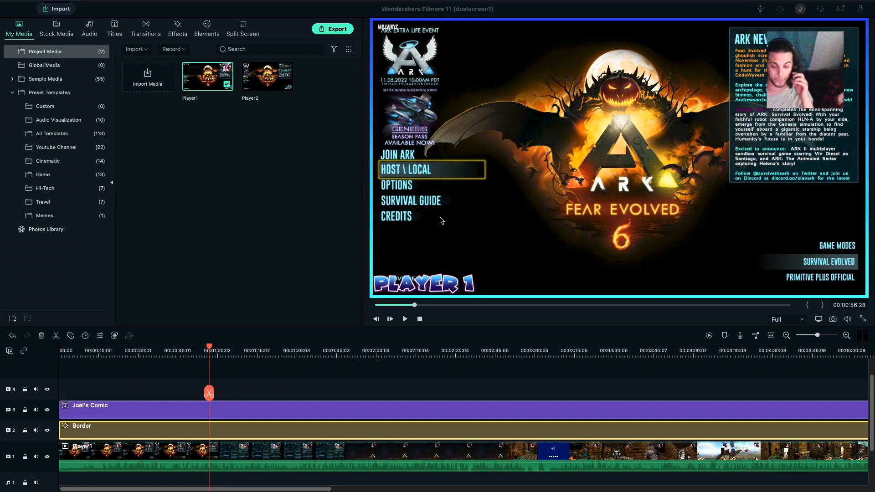
Delete the Player1 clip from track 1 and add the Player2 clip in its place
click(256, 245)
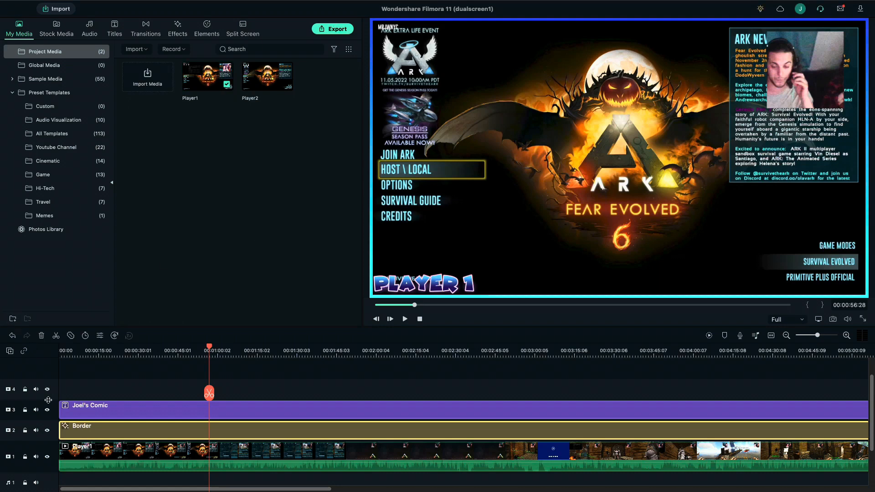
click(88, 455)
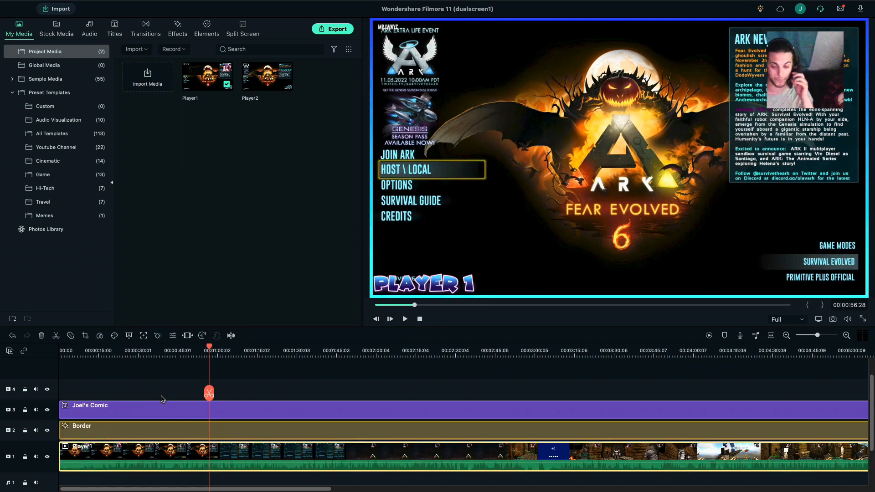
key(Delete)
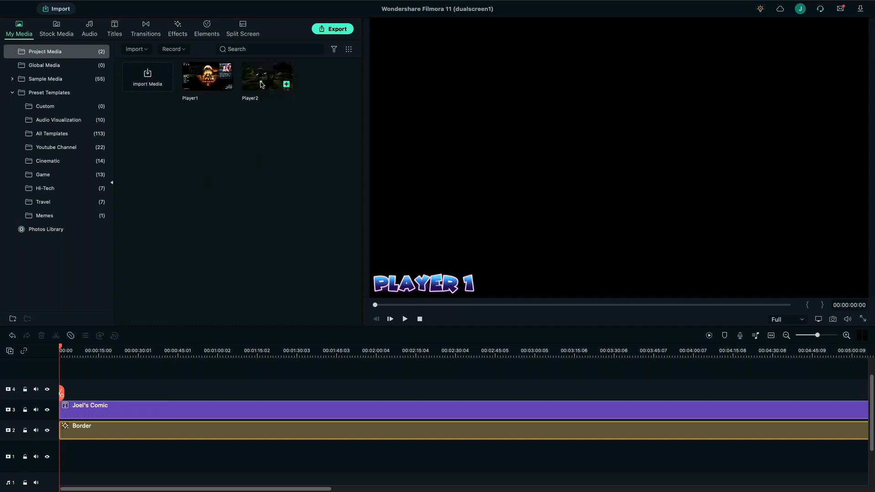
click(262, 85)
click(286, 84)
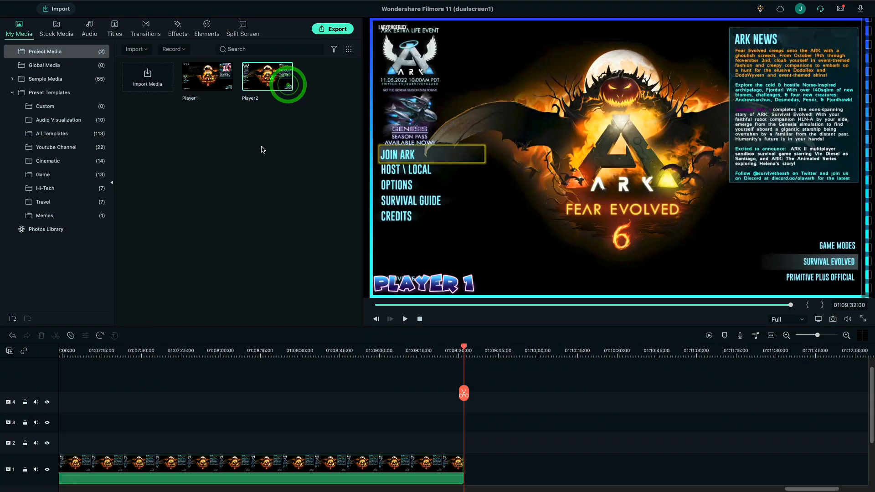
Split the Player2 clip on track 1 where the border effect ends and delete the remaining part
click(787, 335)
scroll(614, 430, down, 2)
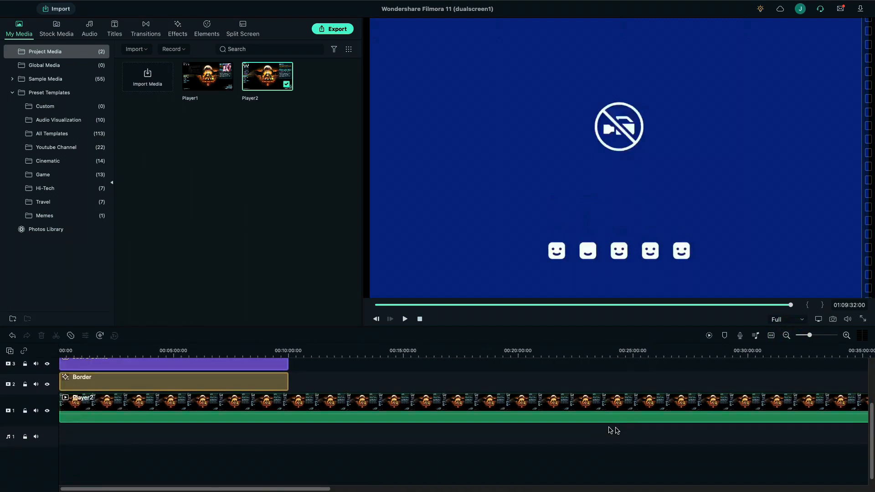
click(290, 350)
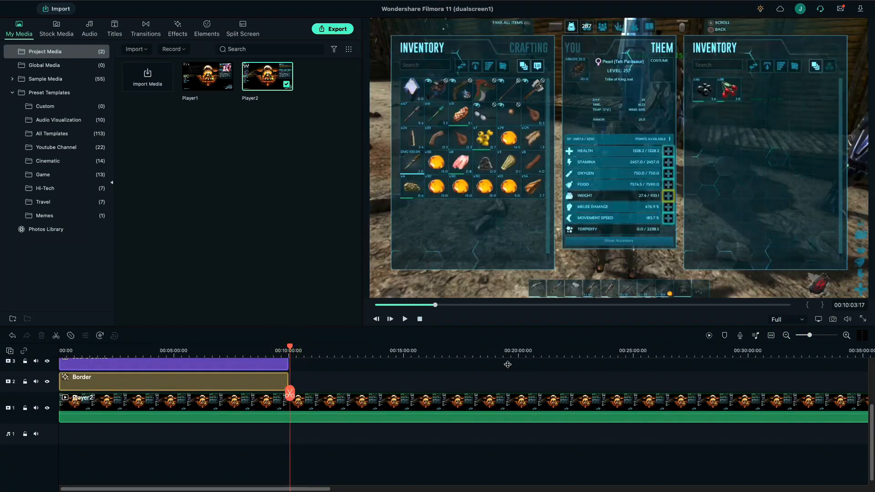
click(290, 394)
click(332, 407)
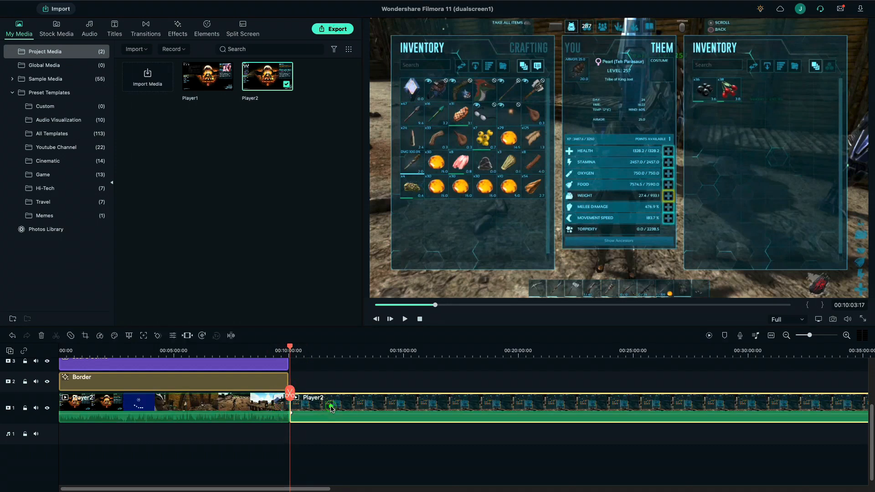
key(Delete)
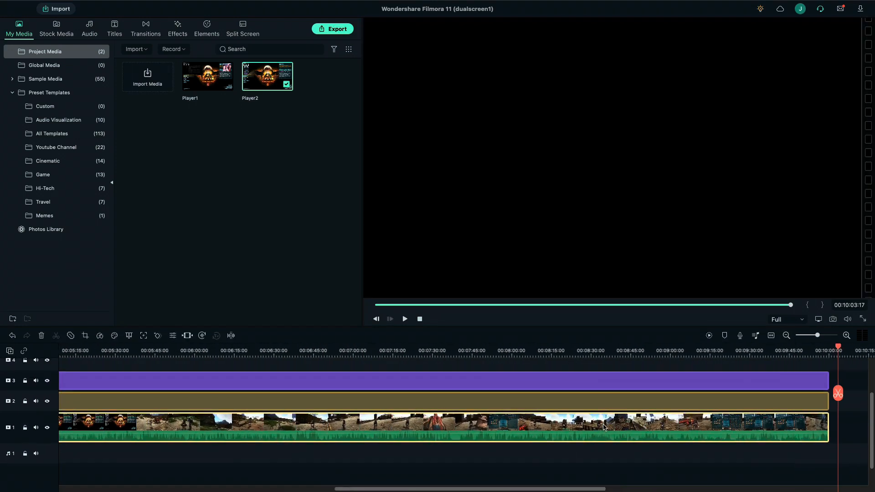
Set the border effect's gradient to a Purple start colour and a Red end colour and apply it
scroll(603, 426, left, 5)
click(291, 351)
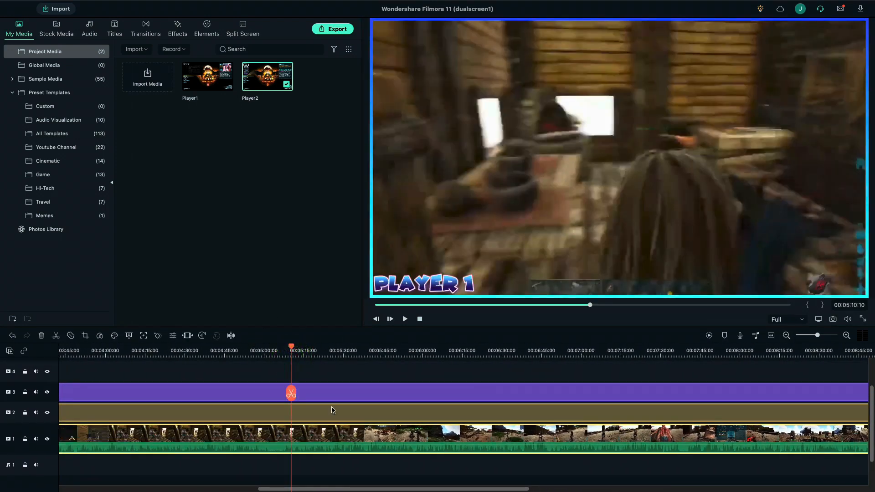
scroll(331, 409, left, 5)
scroll(255, 417, left, 2)
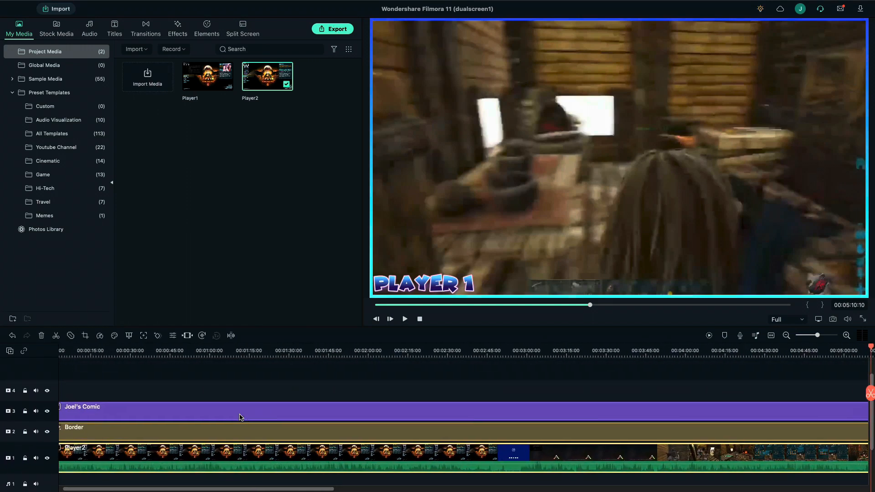
double_click(229, 431)
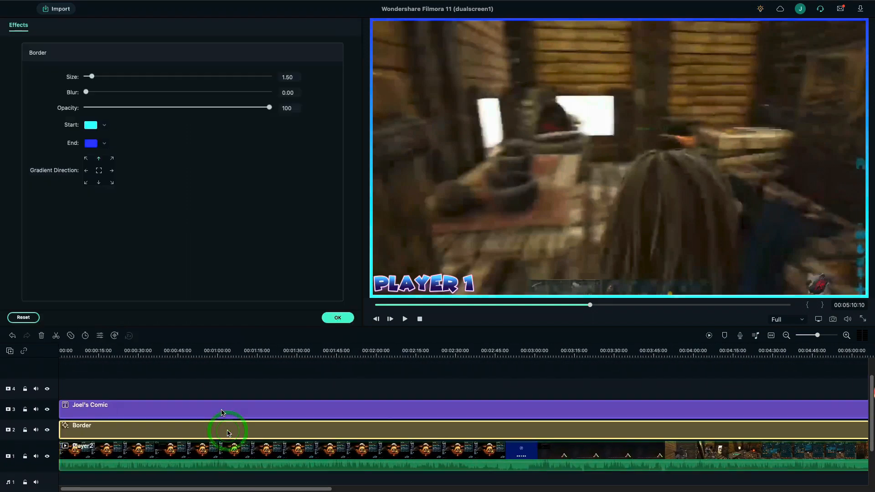
click(103, 125)
click(110, 268)
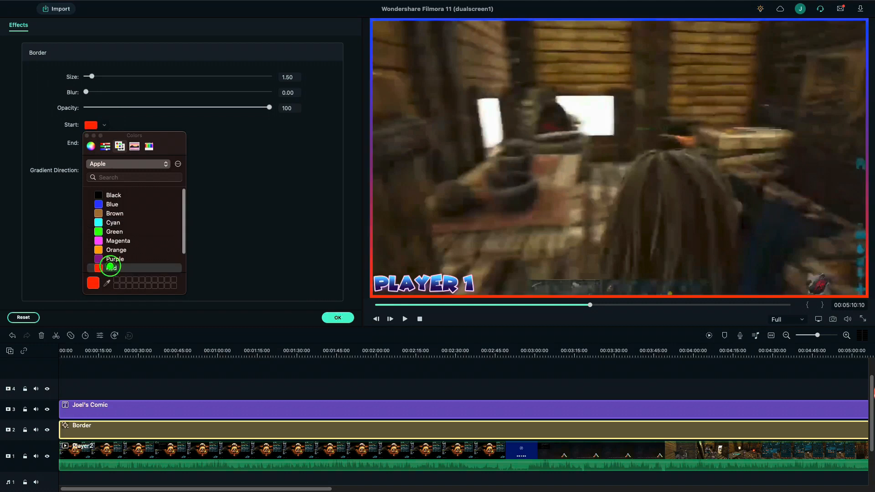
click(112, 258)
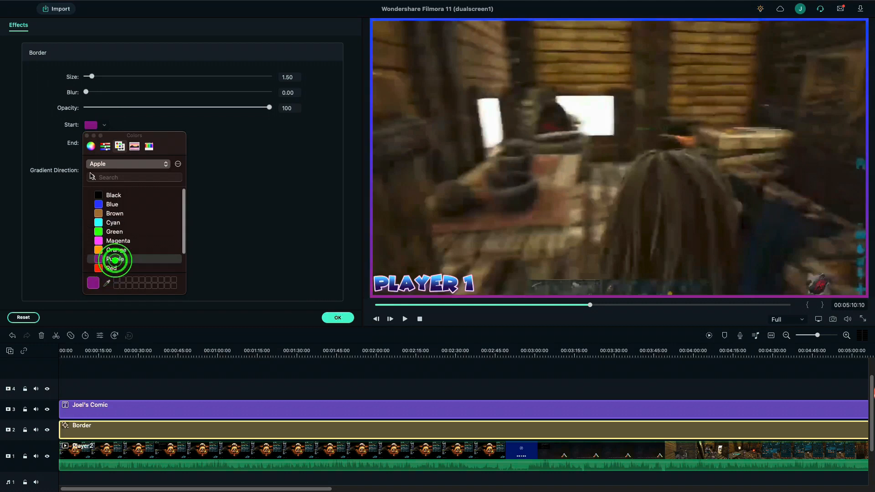
click(86, 138)
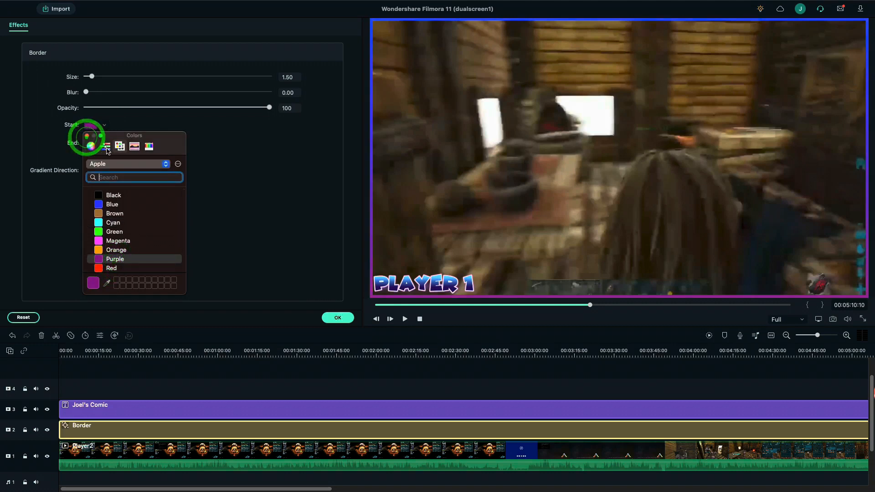
click(86, 136)
click(92, 147)
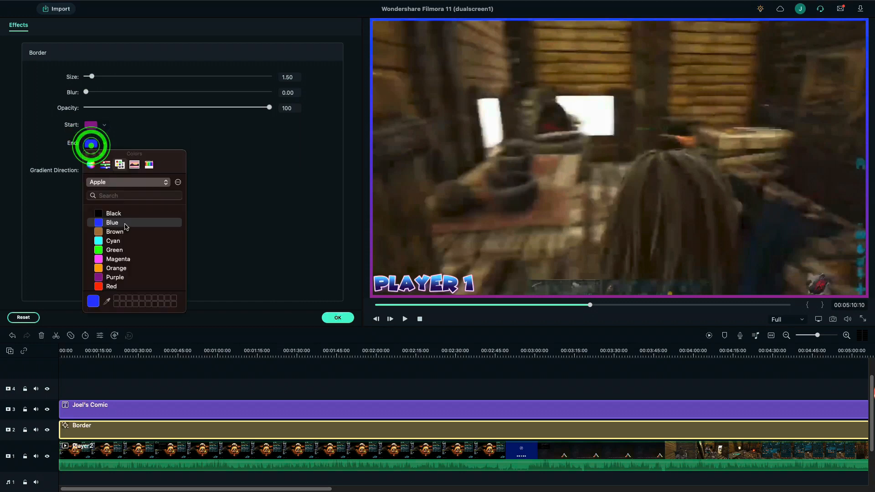
click(111, 286)
click(335, 319)
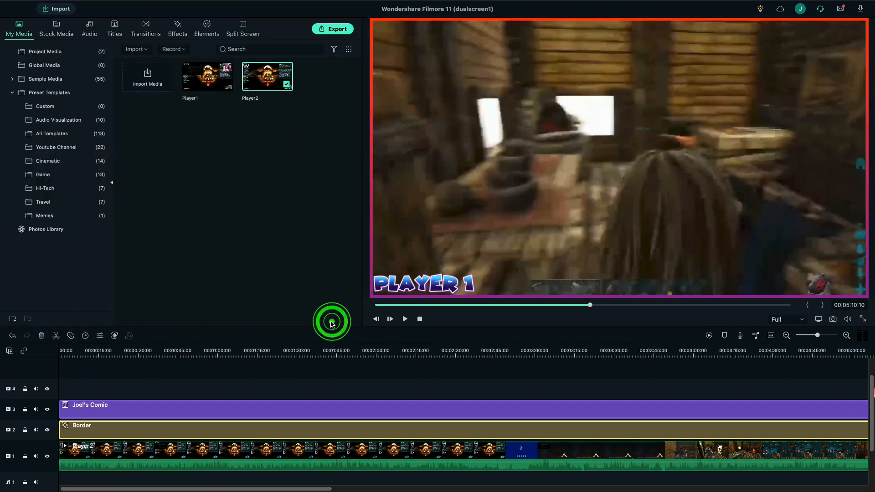
Replace the Player 1 title on track 3 with the Bri Comic custom title
double_click(256, 410)
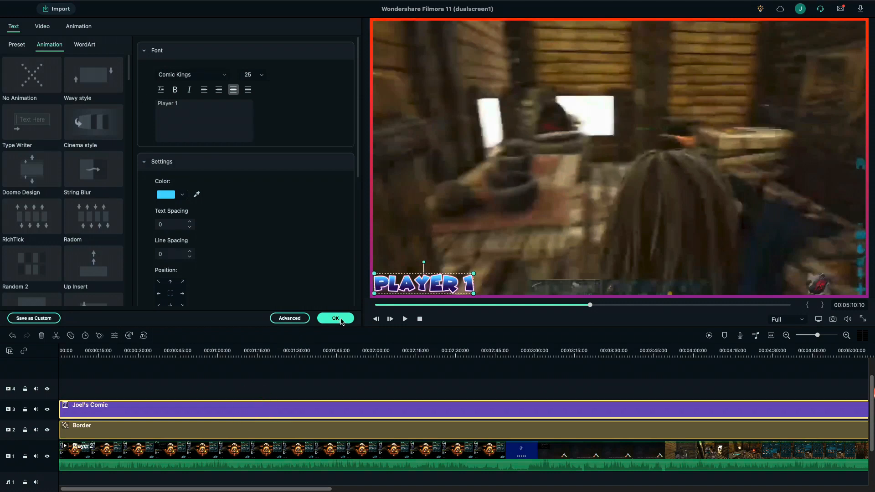
click(339, 319)
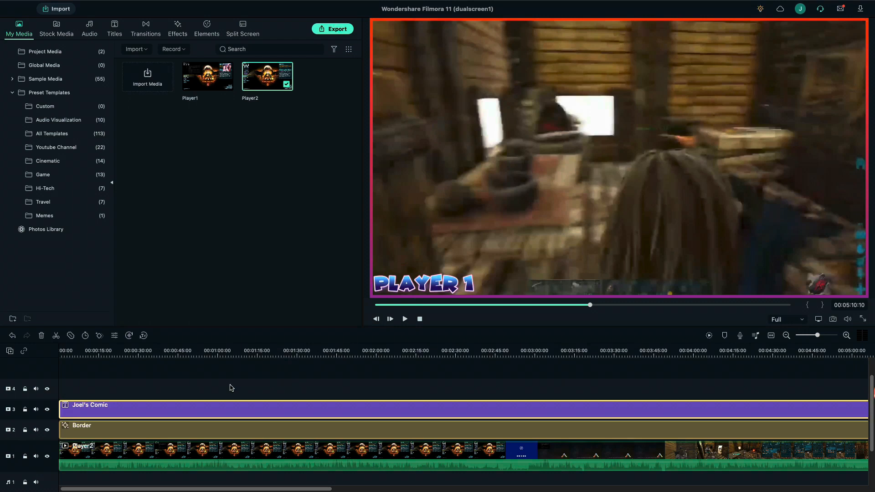
click(189, 404)
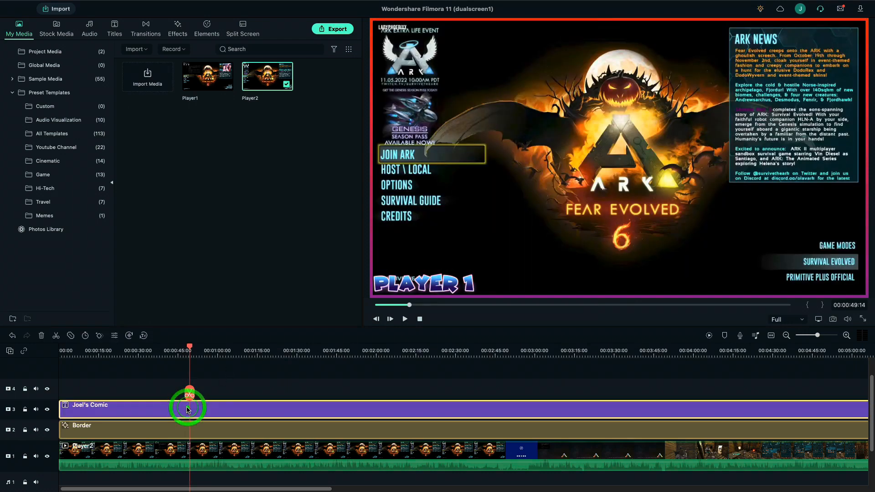
key(Delete)
click(114, 29)
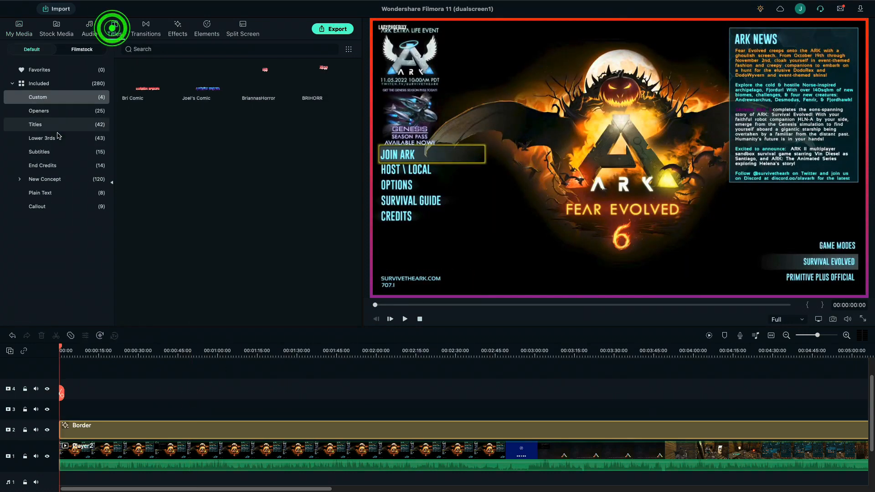
drag(140, 84, 63, 416)
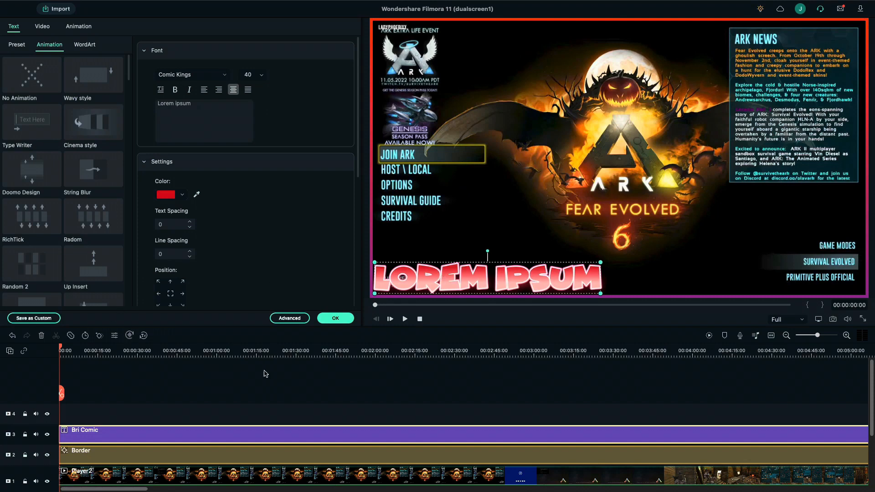
click(335, 318)
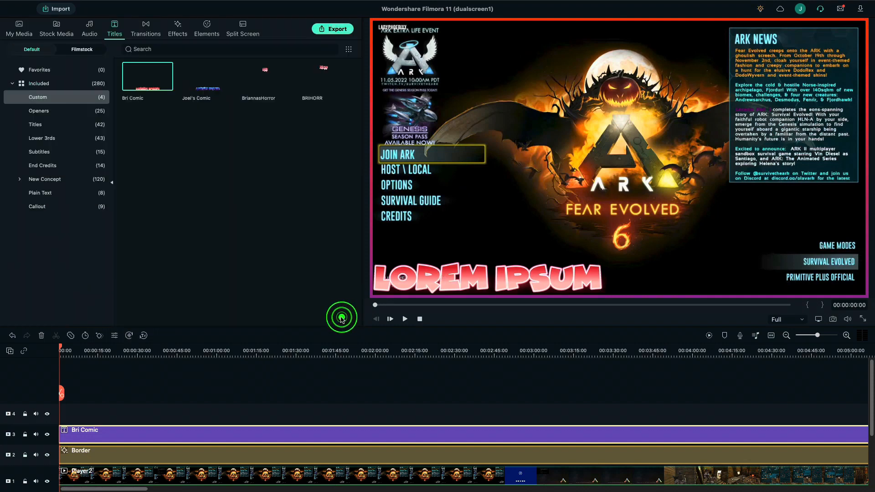
Change the new title's text to Player 2
double_click(435, 278)
click(230, 123)
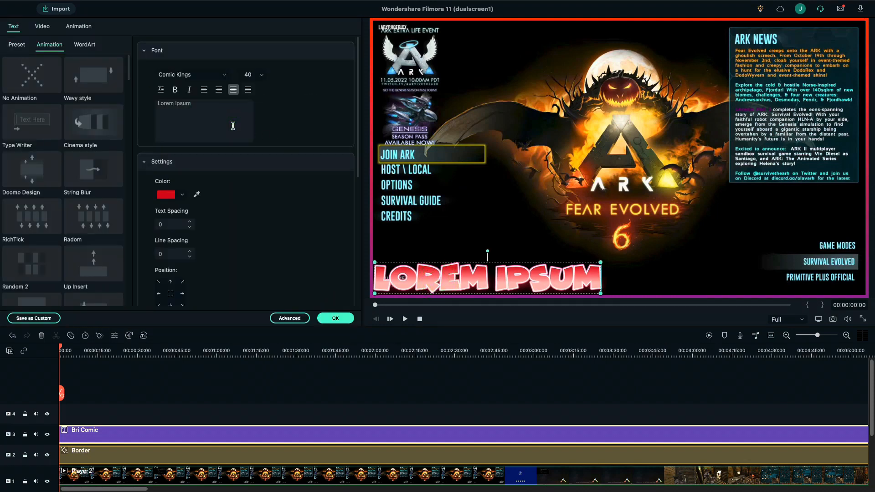
key(ctrl+a)
text(Player 2)
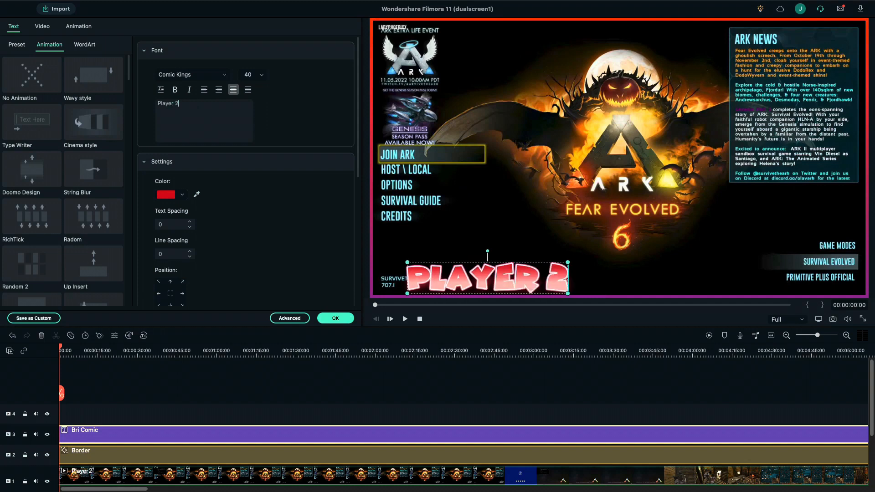
Position the Player 2 title in the lower-left corner of the video frame, just inside the border, and apply it
drag(464, 283, 426, 290)
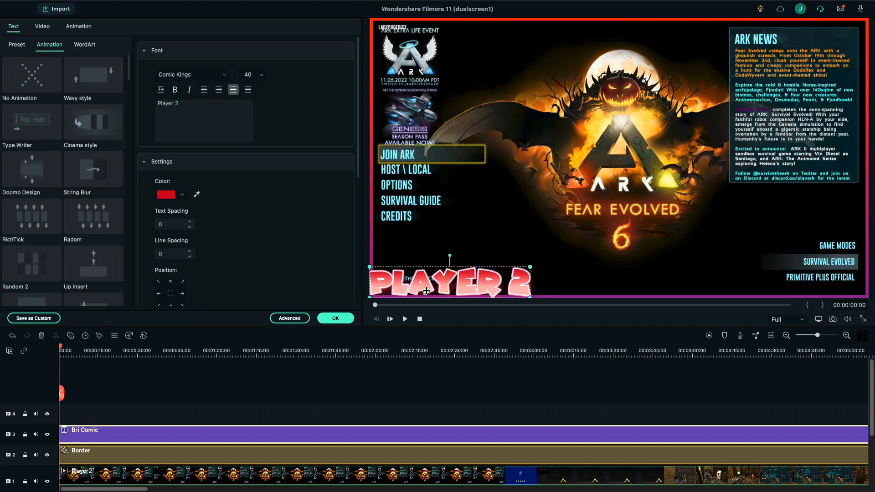
key(Up)
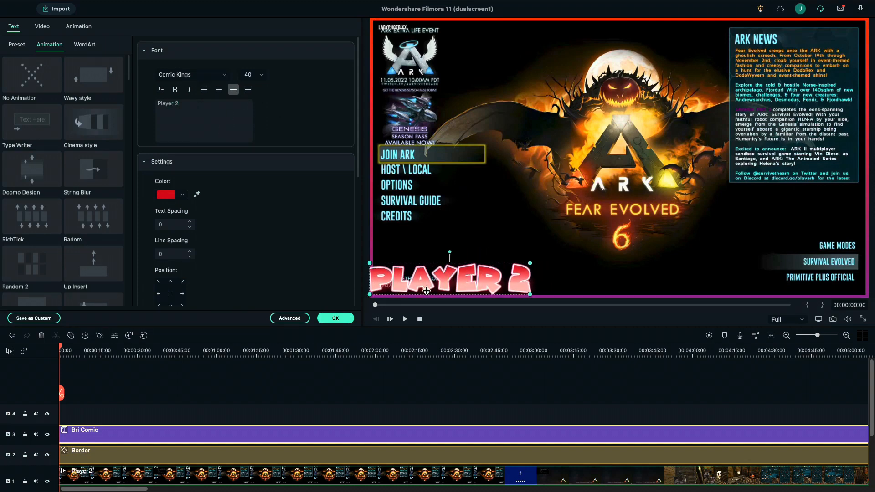
key(Right)
key(Right)
key(Up)
key(Up)
key(Right)
key(Right)
key(Right)
key(Right)
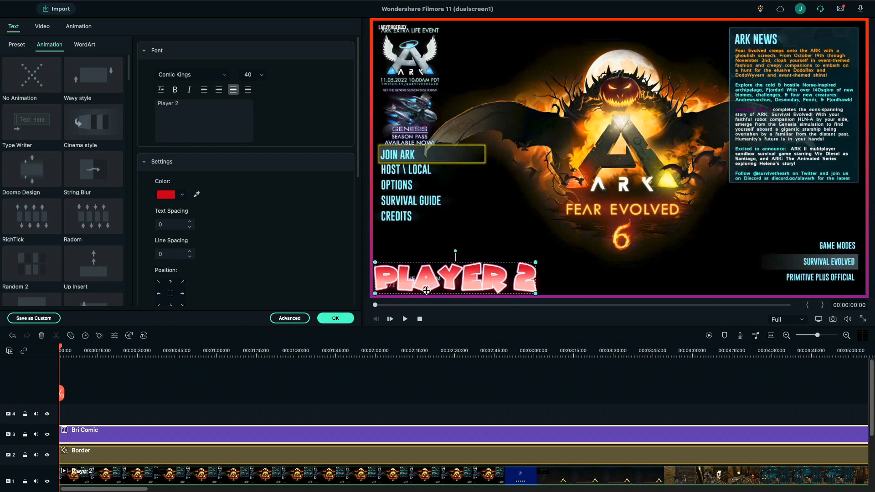
click(335, 318)
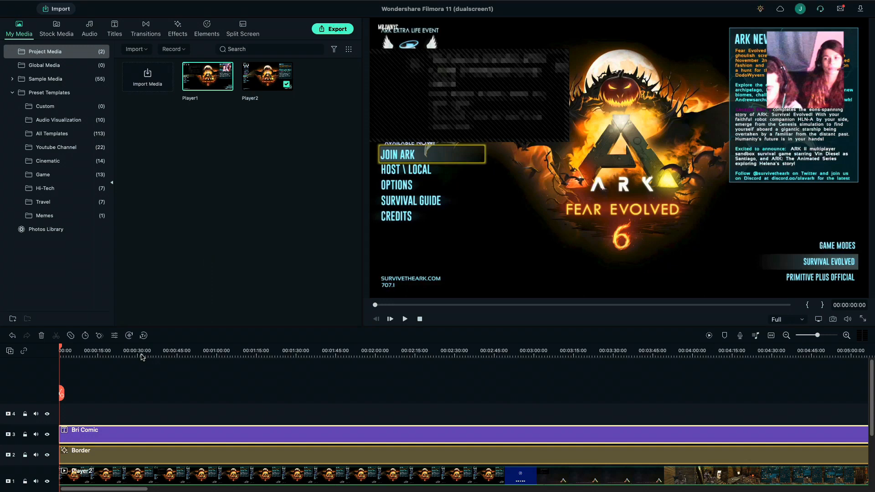
Export the Player 2 video as an MP4 named Dualscreen2 with the HD STANDARD preset
drag(142, 357, 120, 354)
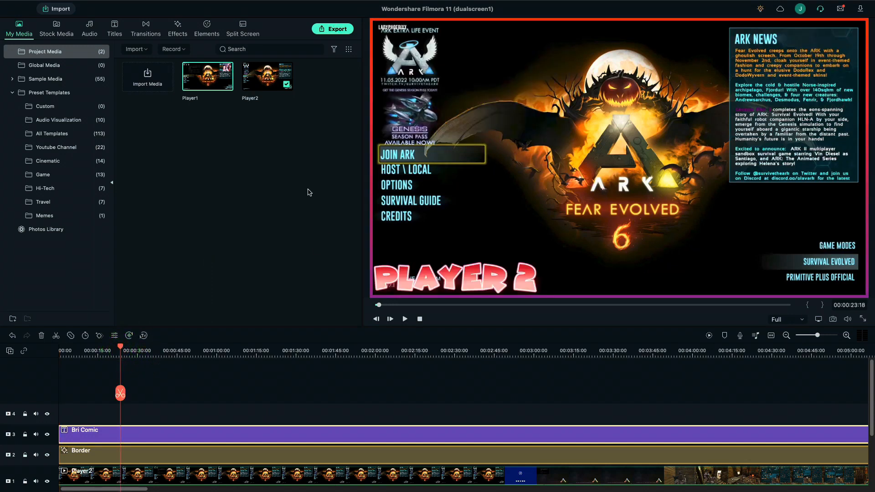
click(325, 30)
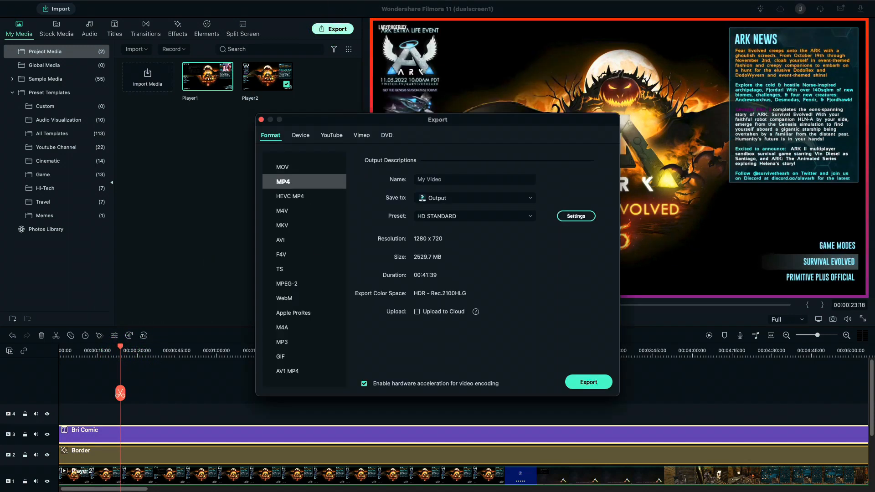
click(449, 182)
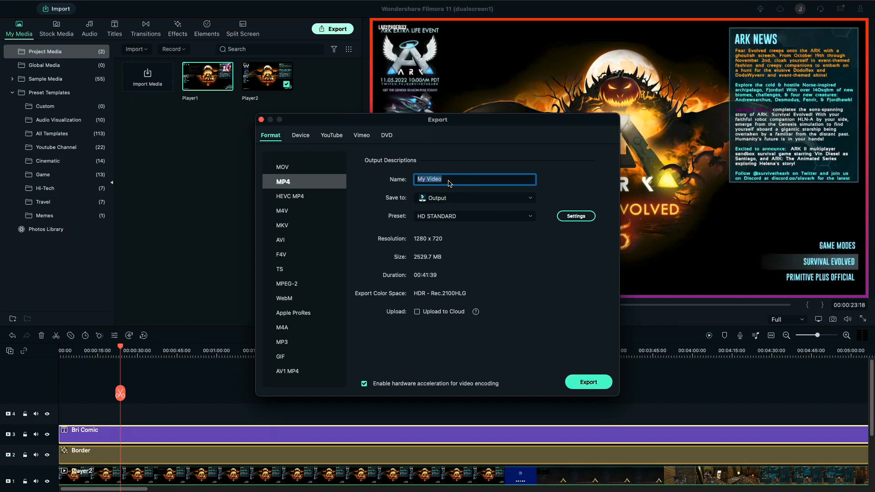
text(Dualscreen2)
click(585, 382)
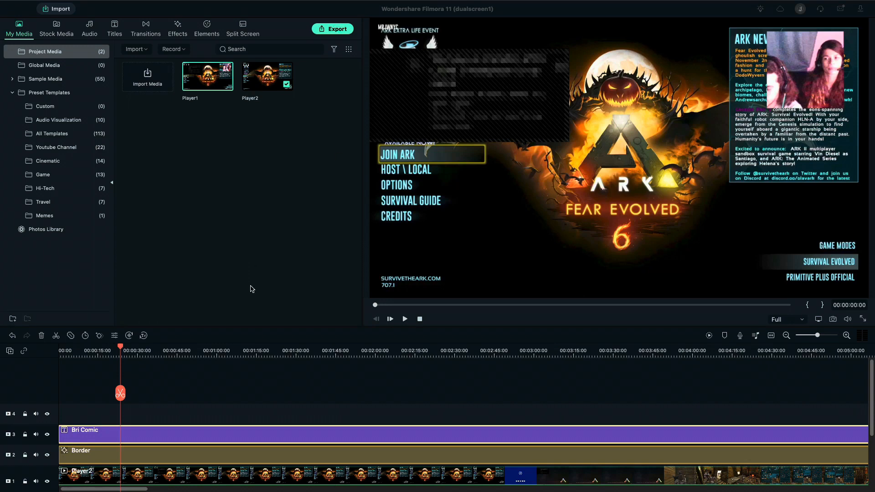
Delete the title, border and Player2 clip to clear the whole timeline
click(229, 382)
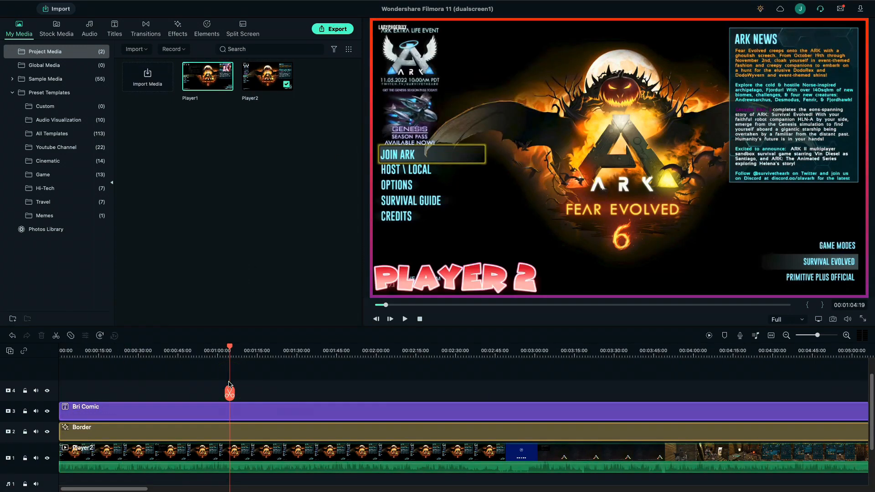
key(super+a)
key(Delete)
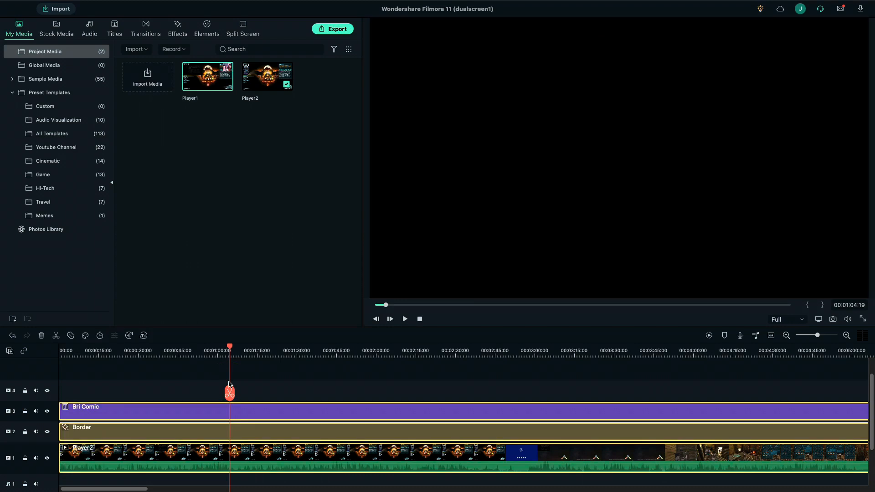
click(201, 213)
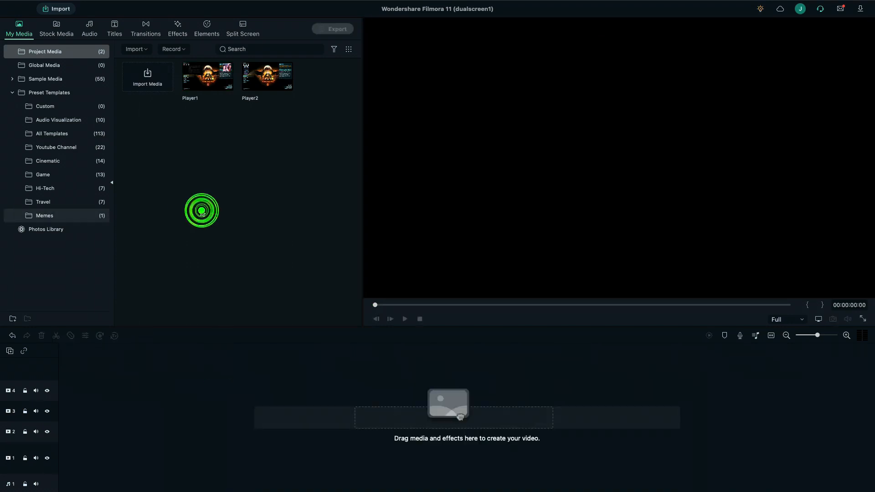
Import the exported videos dualscreen1.mp4 and Dualscreen2.mp4 from the Wondershare Filmora X Output folder into the project media
click(150, 82)
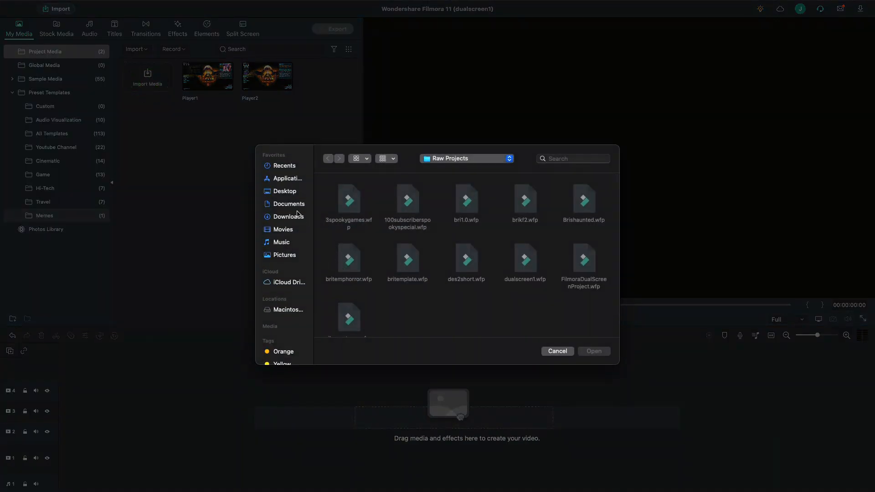
click(293, 217)
click(288, 203)
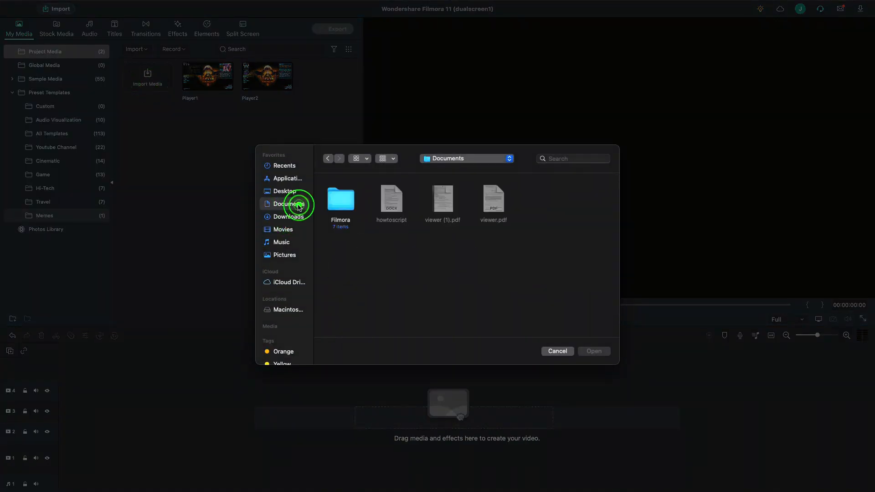
double_click(336, 200)
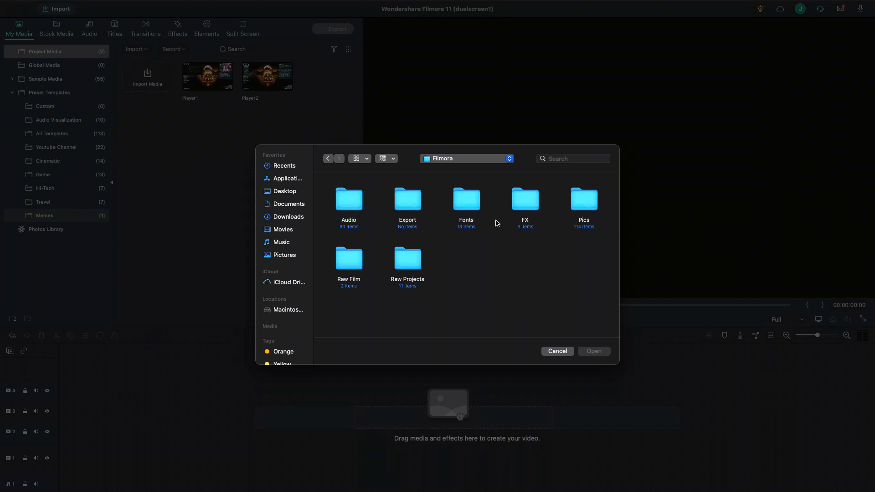
double_click(410, 198)
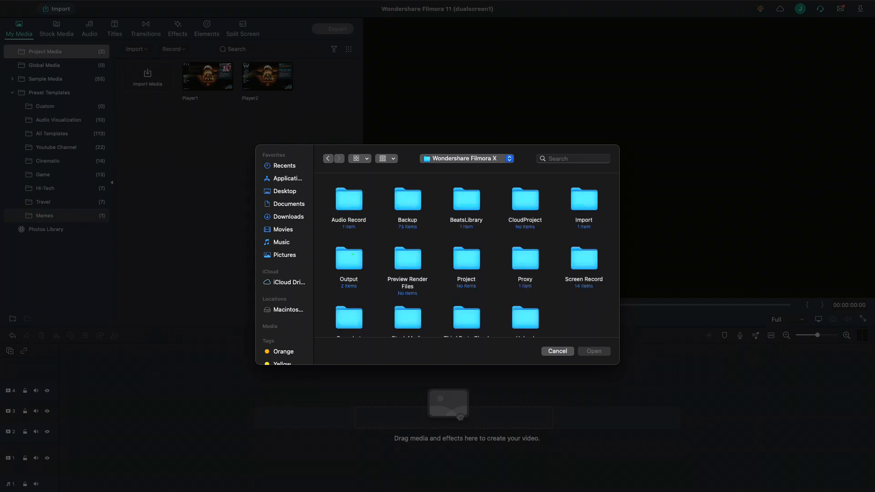
double_click(353, 254)
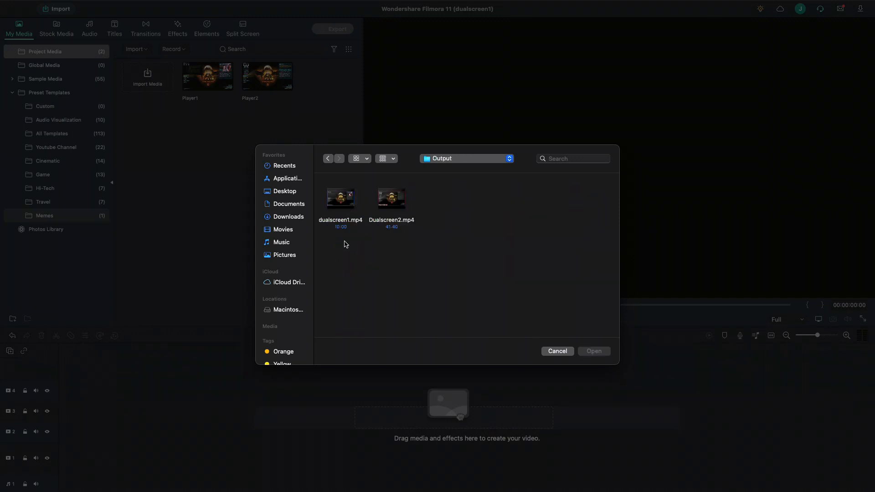
drag(336, 270, 438, 188)
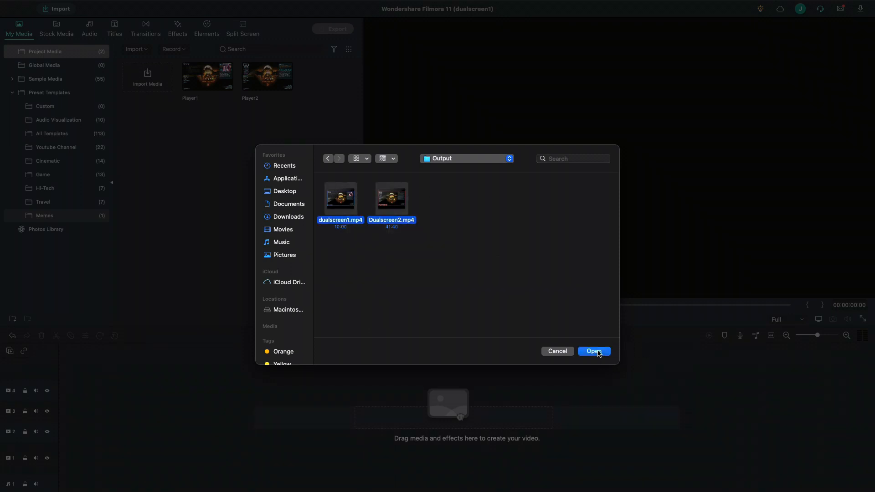
click(593, 352)
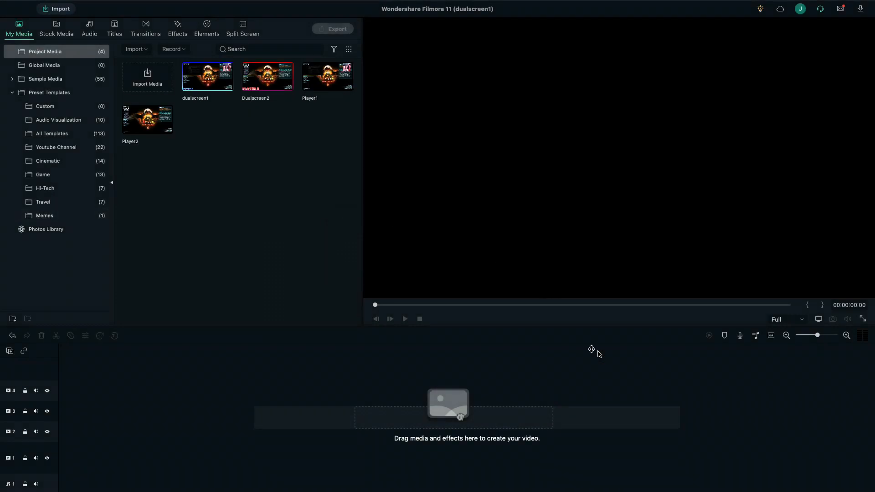
Remove the original Player1 and Player2 clips from the project media
click(151, 181)
click(150, 123)
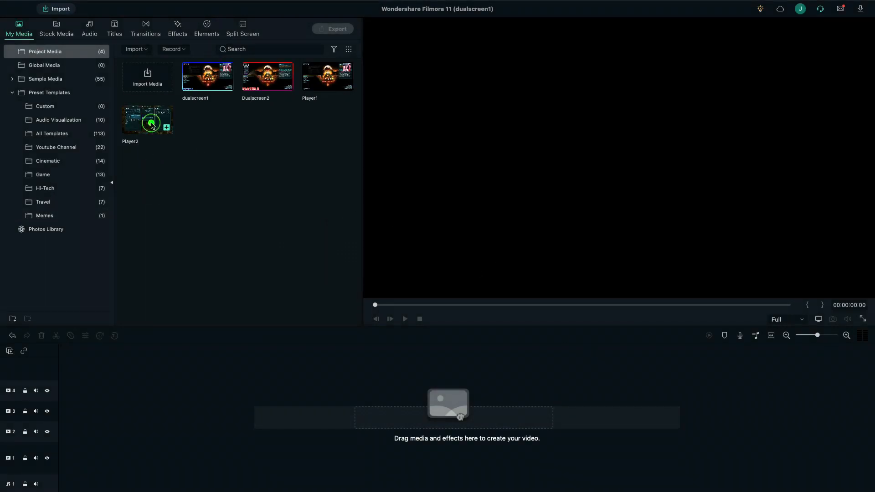
click(319, 75)
right_click(319, 75)
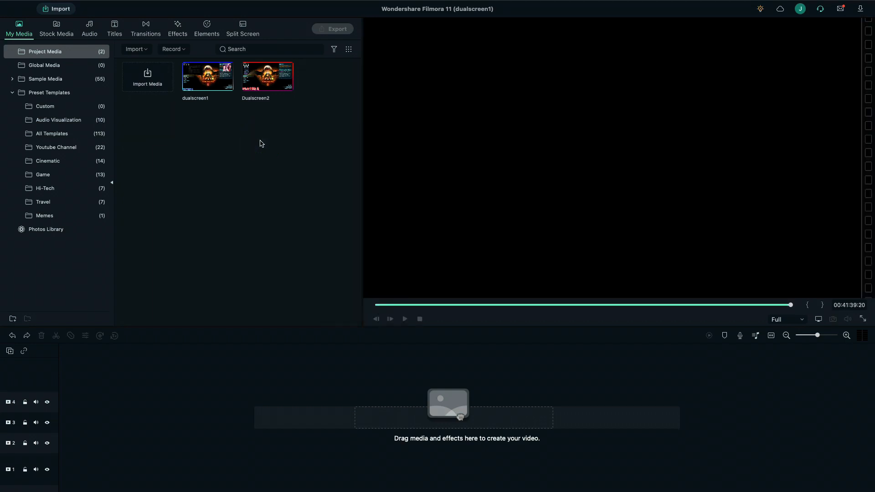
Place dualscreen1 on video track 1 and Dualscreen2 on video track 2, both from the start of the timeline
click(225, 84)
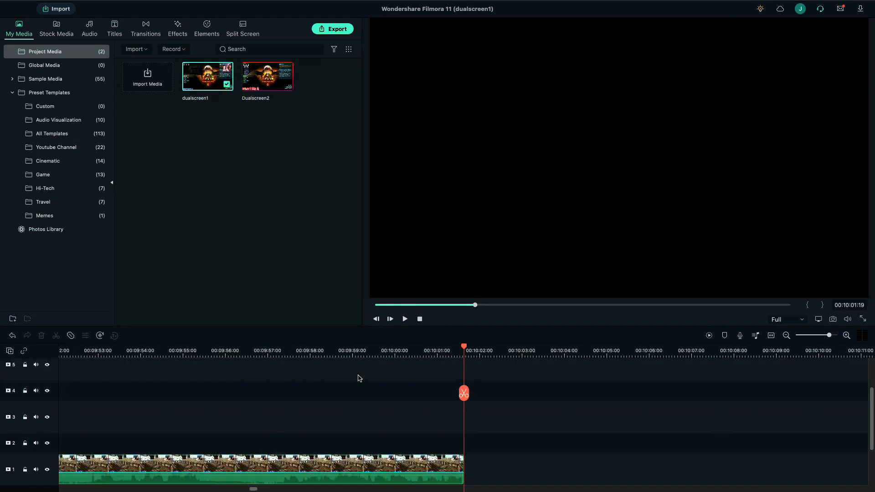
click(421, 320)
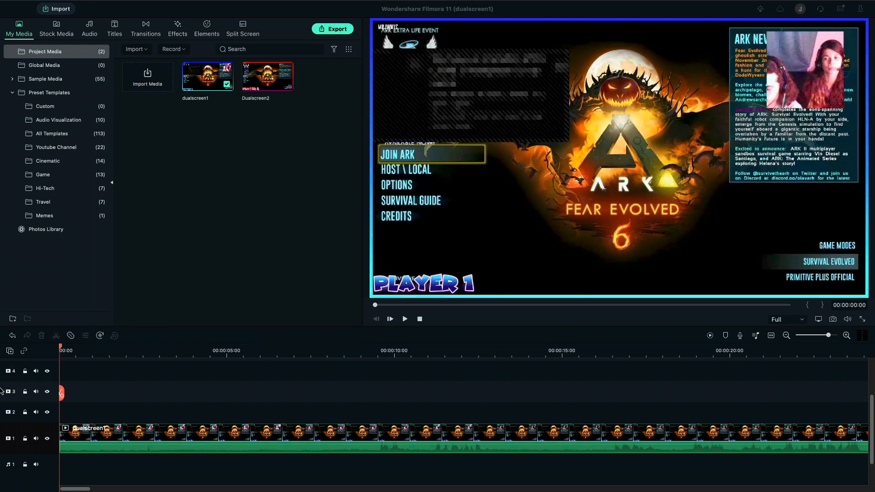
click(18, 420)
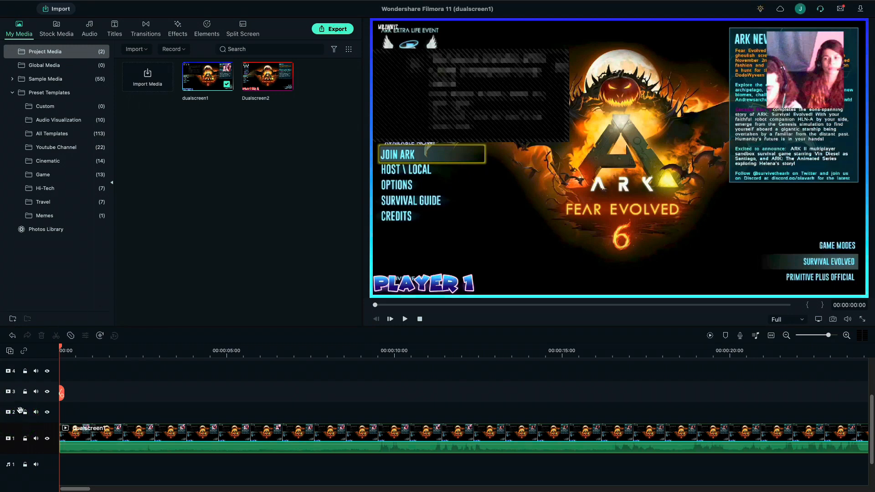
click(17, 408)
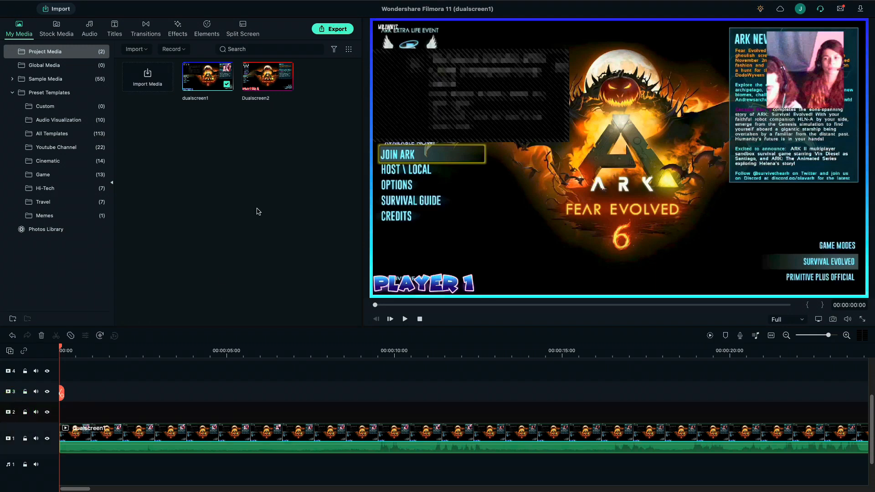
click(287, 85)
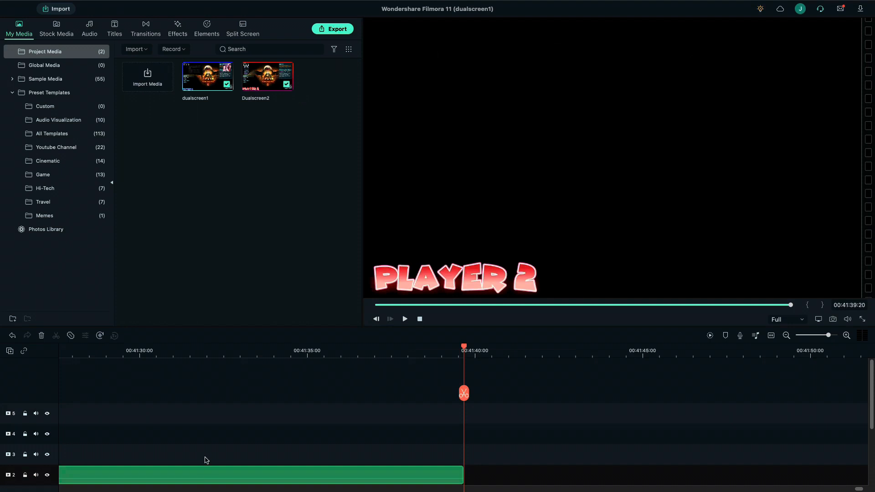
Delete the surplus tail of Dualscreen2 and trim its end to line up with the end of dualscreen1
scroll(205, 461, down, 5)
scroll(205, 460, left, 15)
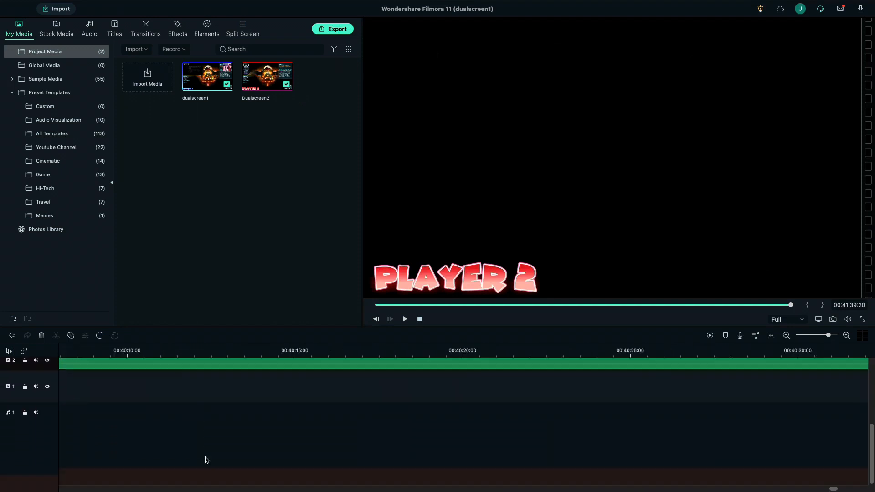
scroll(205, 457, down, 3)
scroll(205, 458, left, 3)
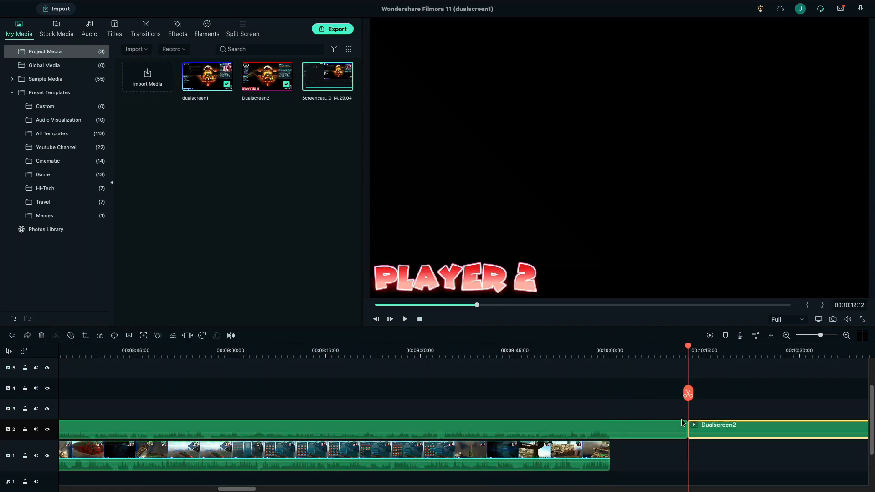
key(Delete)
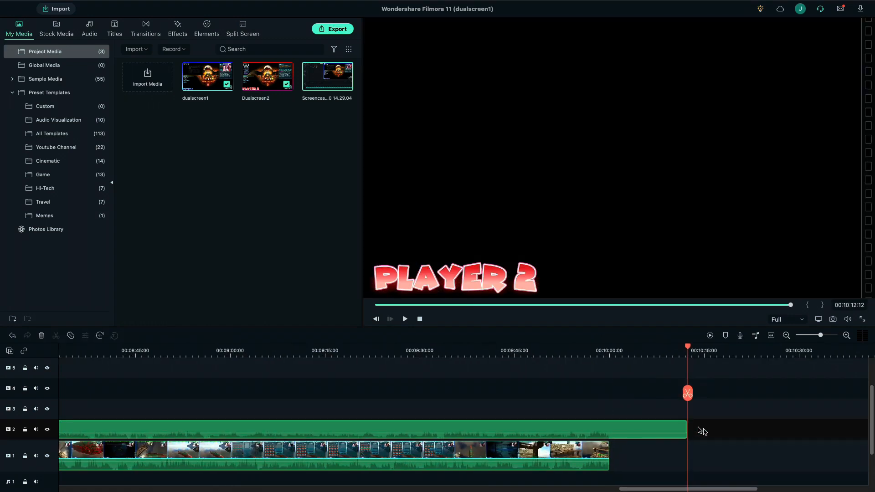
drag(686, 426, 610, 426)
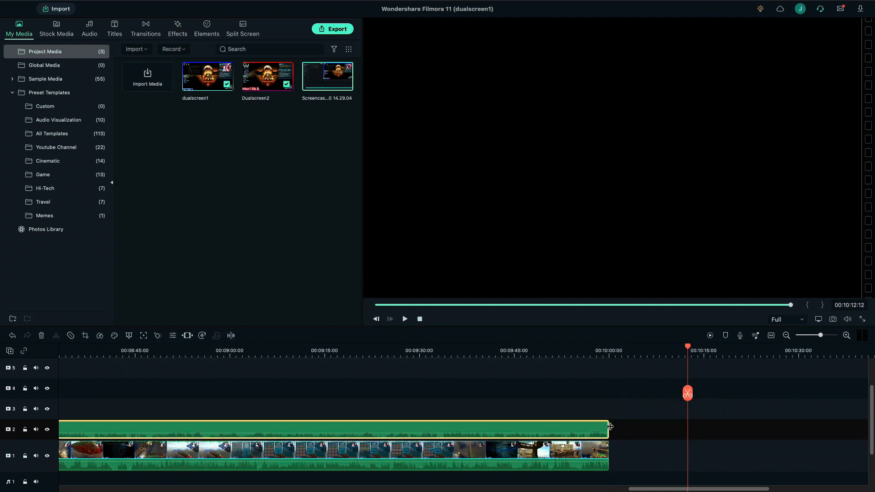
Scale the Dualscreen2 clip to 35% and position it in the upper-left corner of the video frame, inside the Player 1 border
click(615, 354)
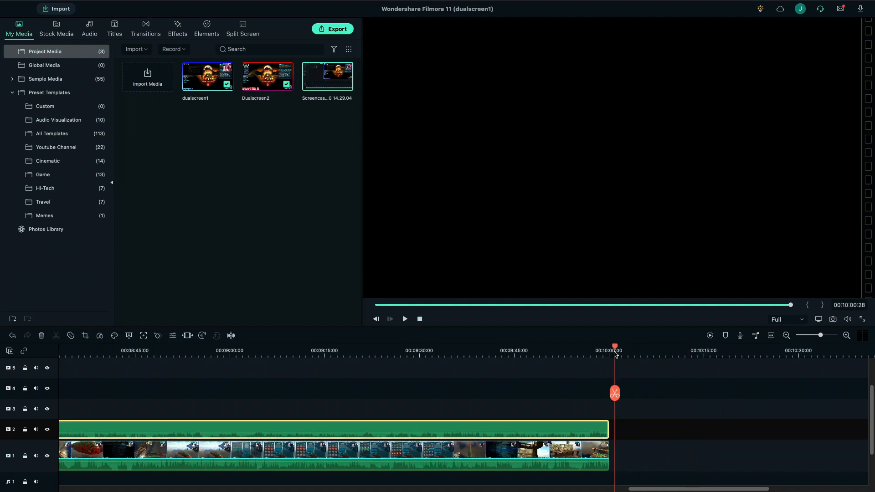
click(573, 348)
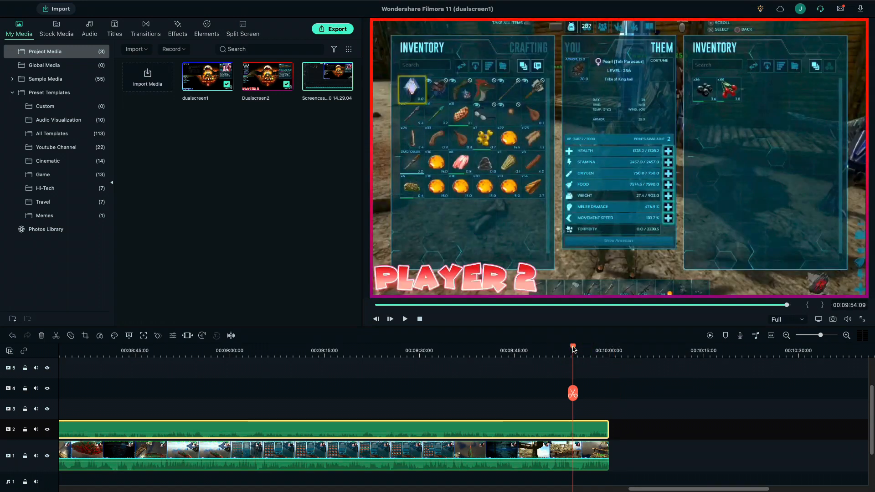
double_click(356, 431)
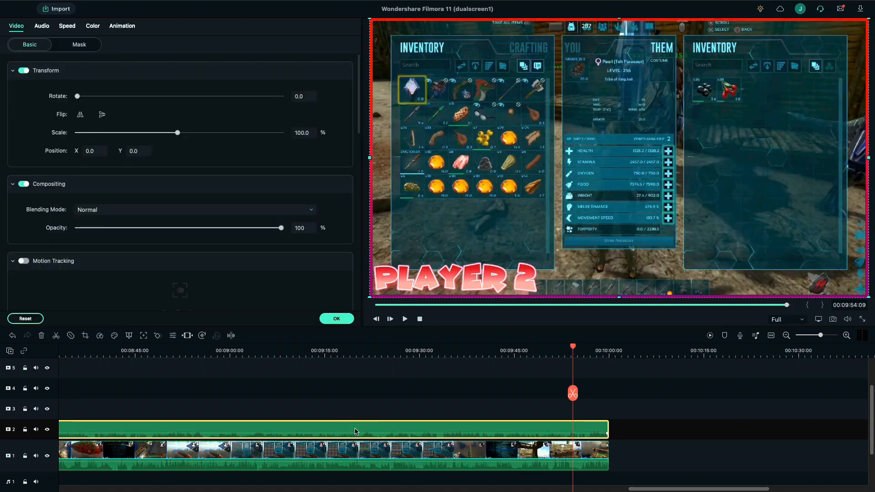
click(300, 132)
double_click(300, 133)
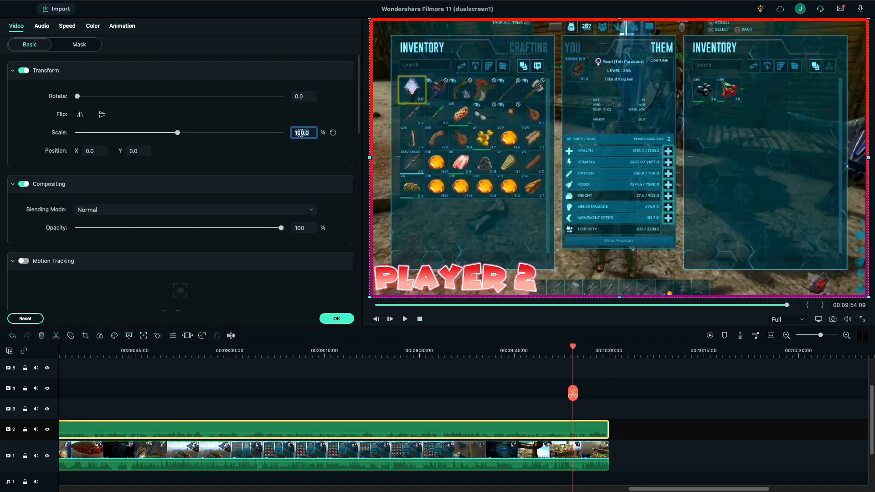
text(35)
key(Return)
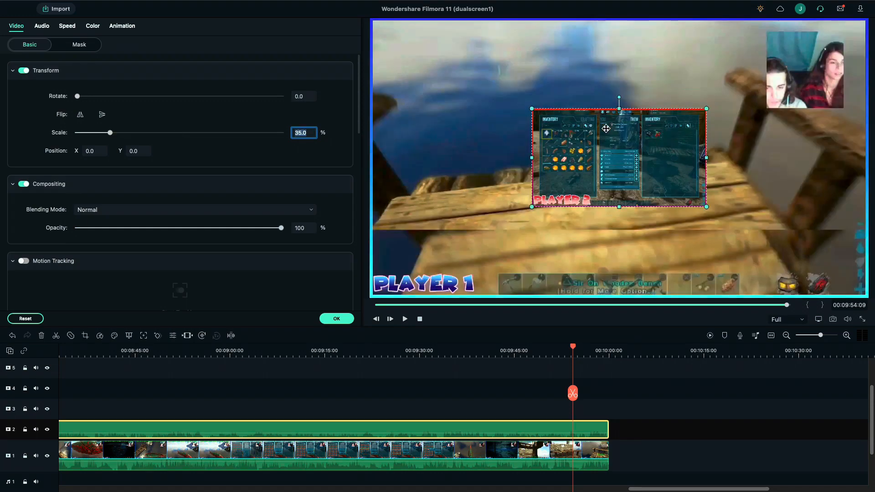
drag(599, 141, 443, 55)
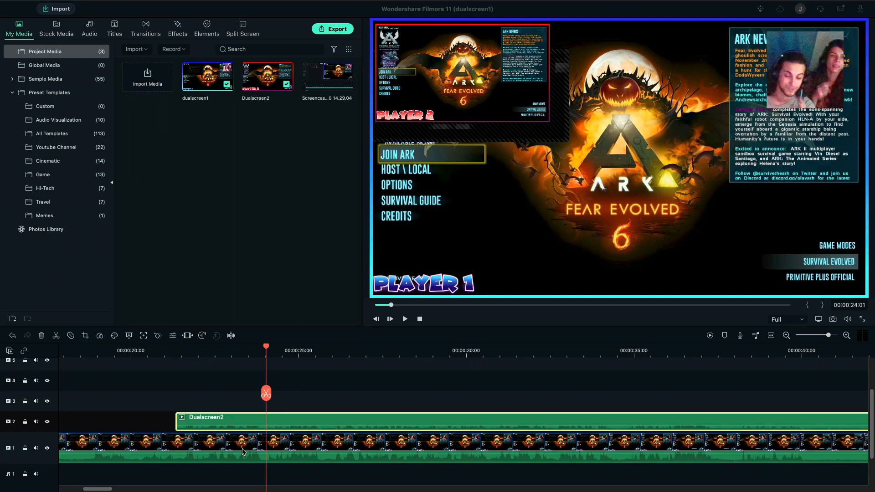
Shift Dualscreen2 earlier on track 2 to start at about 00:00:19:05, and play the overlap to check its sync with dualscreen1
click(231, 415)
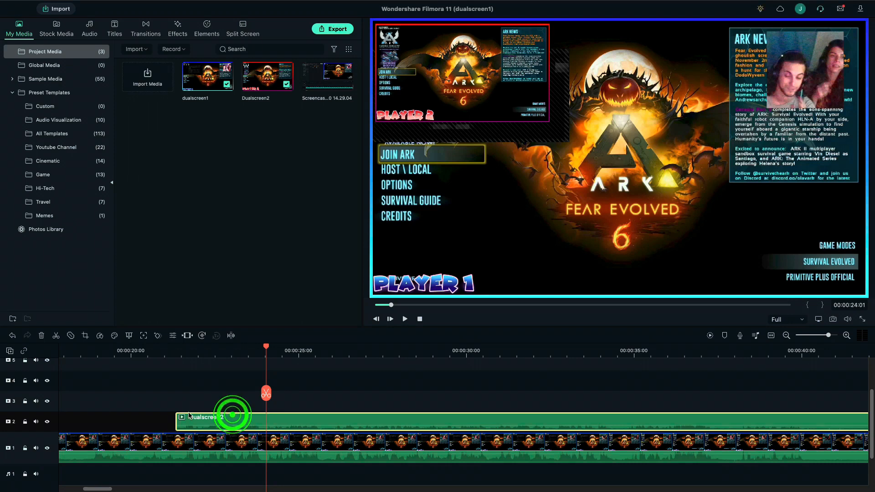
drag(217, 417, 143, 417)
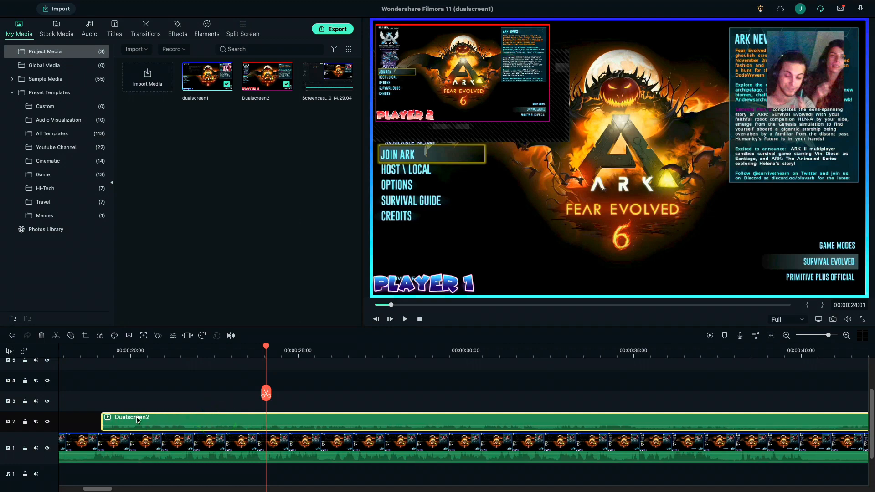
click(95, 356)
key(space)
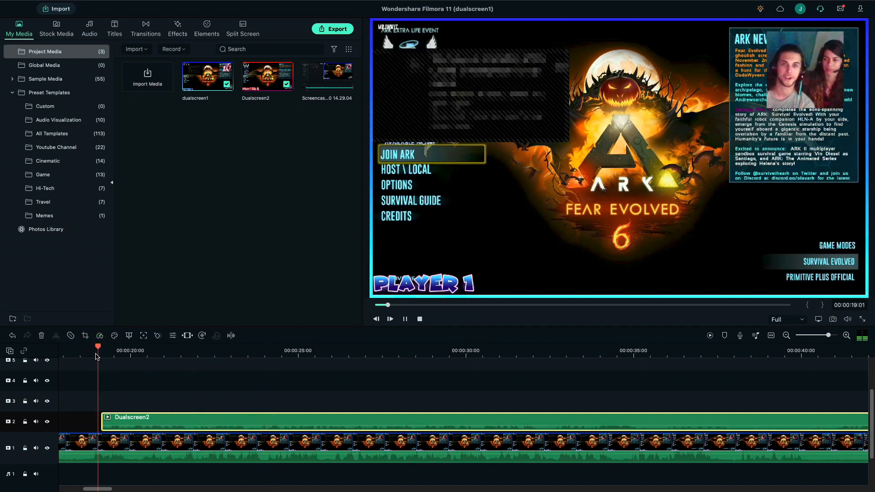
key(space)
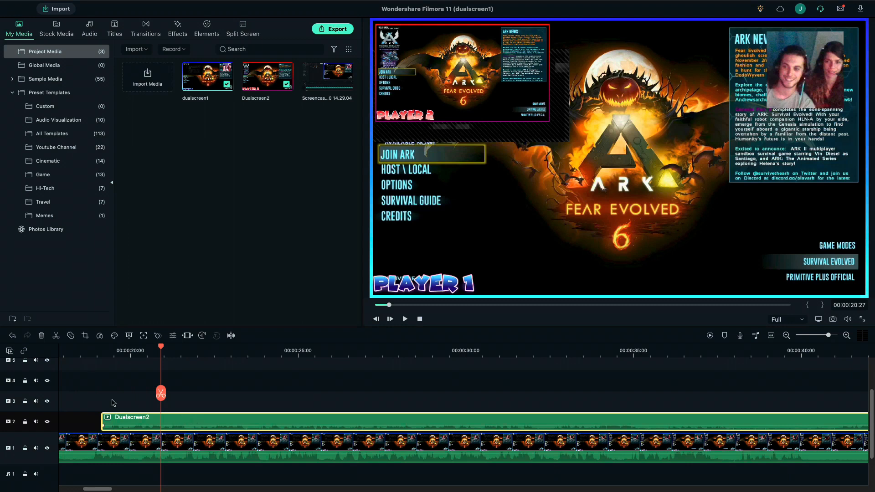
click(98, 357)
key(space)
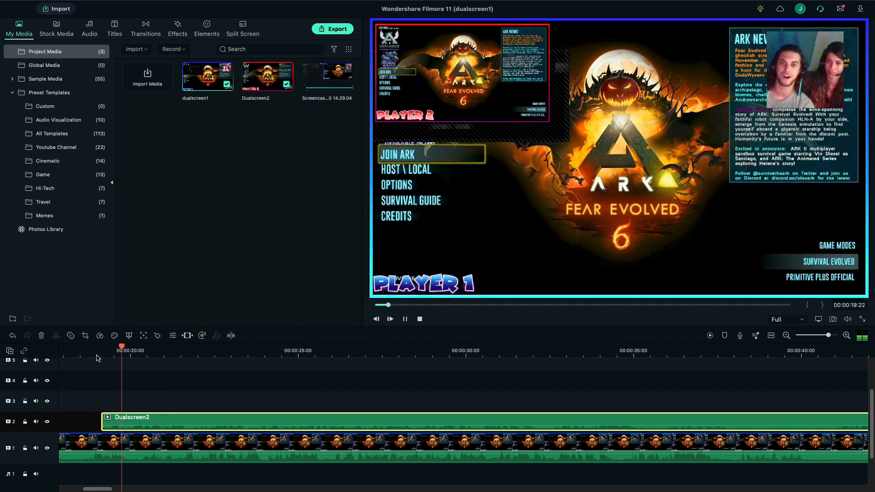
click(93, 352)
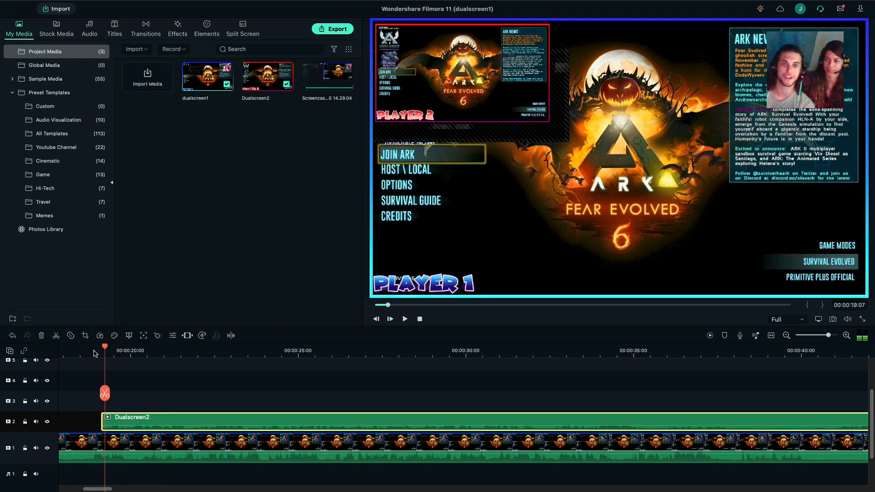
click(95, 353)
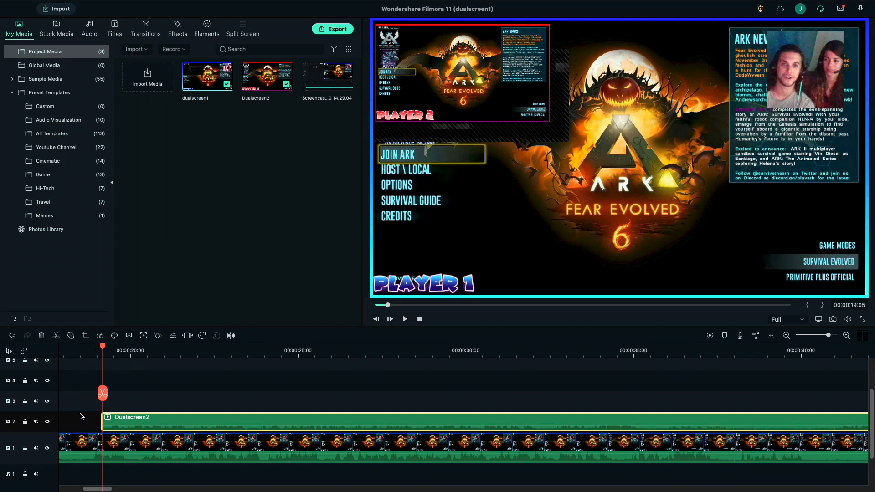
Hide and mute track 1 to play Dualscreen2 on its own, and hide and mute track 2 as well
click(48, 449)
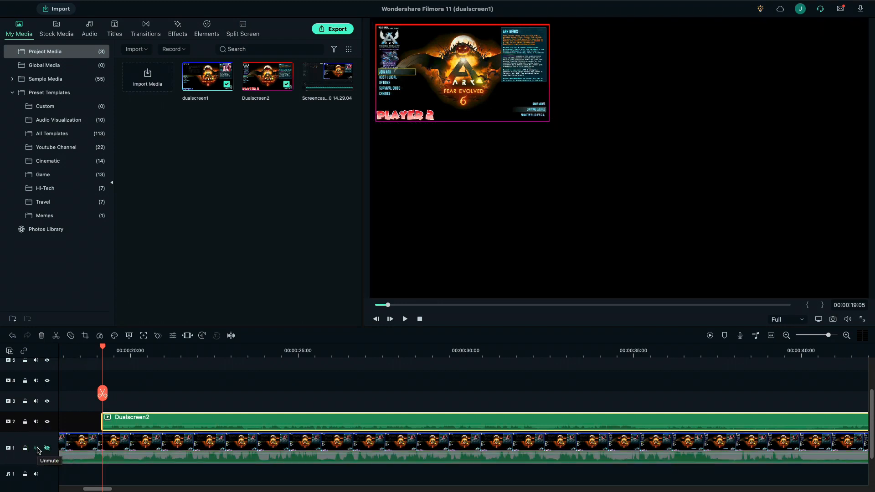
key(space)
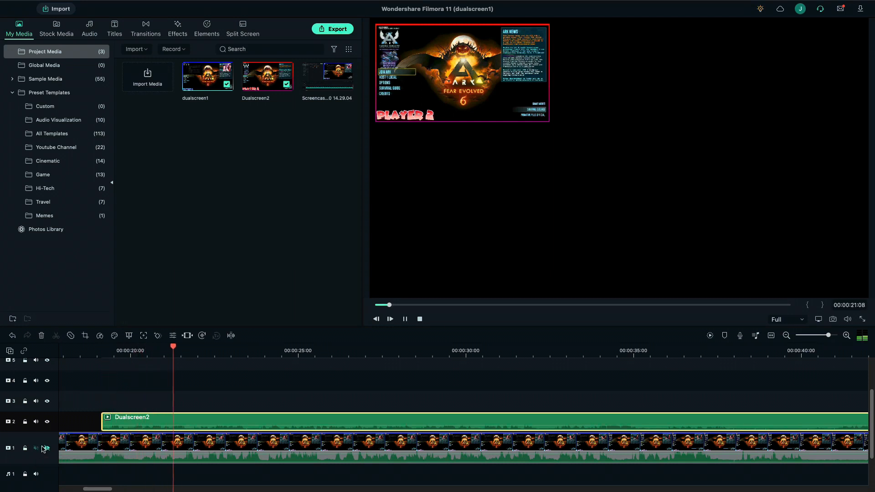
key(space)
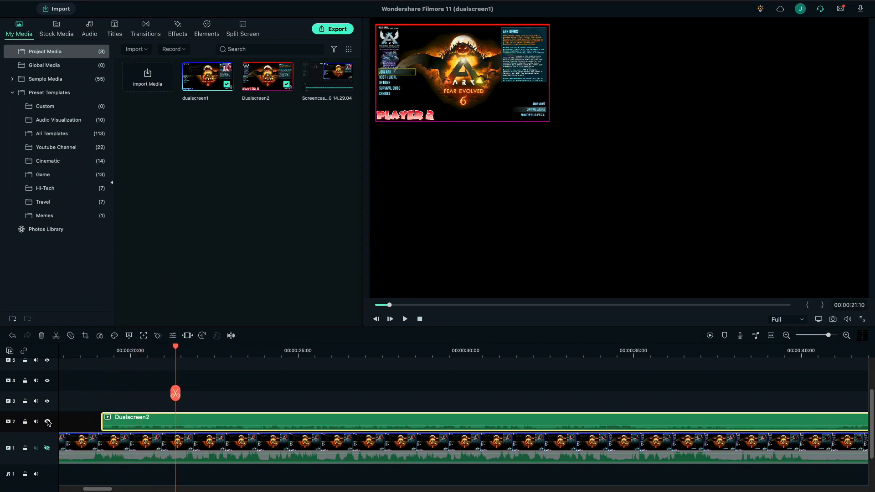
click(47, 422)
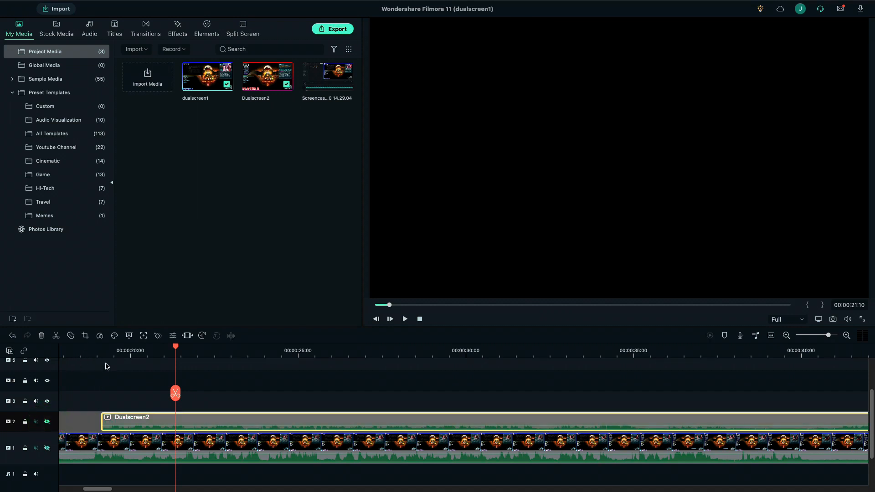
Unhide and unmute track 2 and play the start of Dualscreen2 on its own
click(47, 422)
click(91, 356)
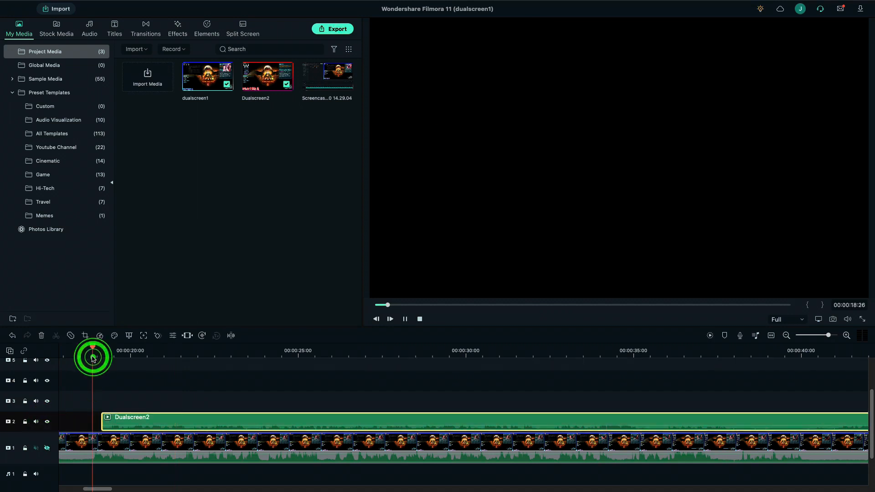
key(space)
key(space)
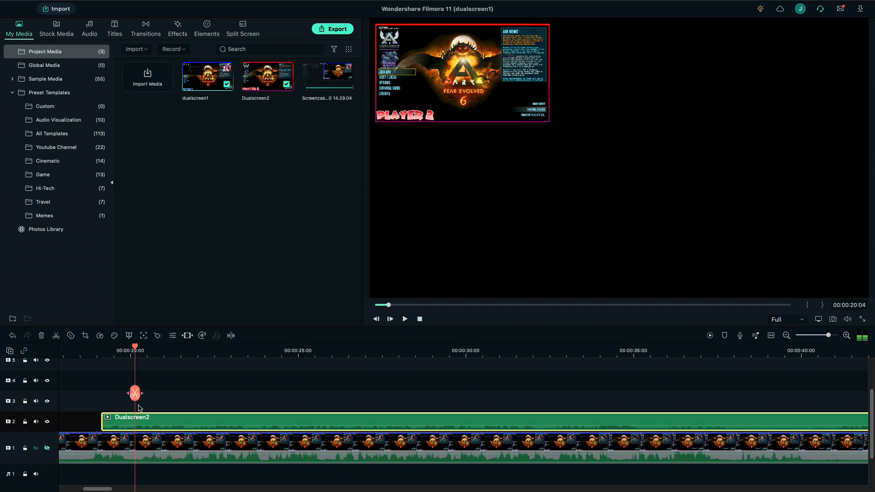
Move Dualscreen2 on track 2 to start at about 00:00:21:09, and play the overlap to check its sync with dualscreen1
drag(137, 416, 96, 424)
click(273, 356)
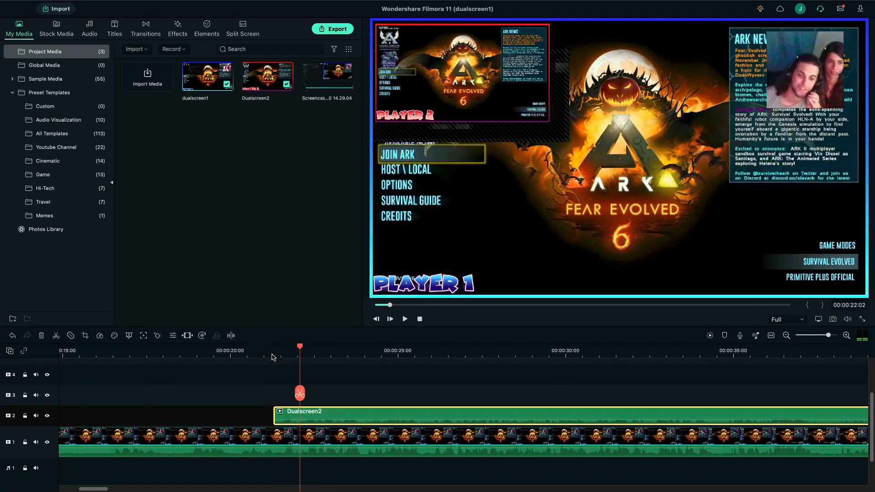
click(235, 351)
click(222, 352)
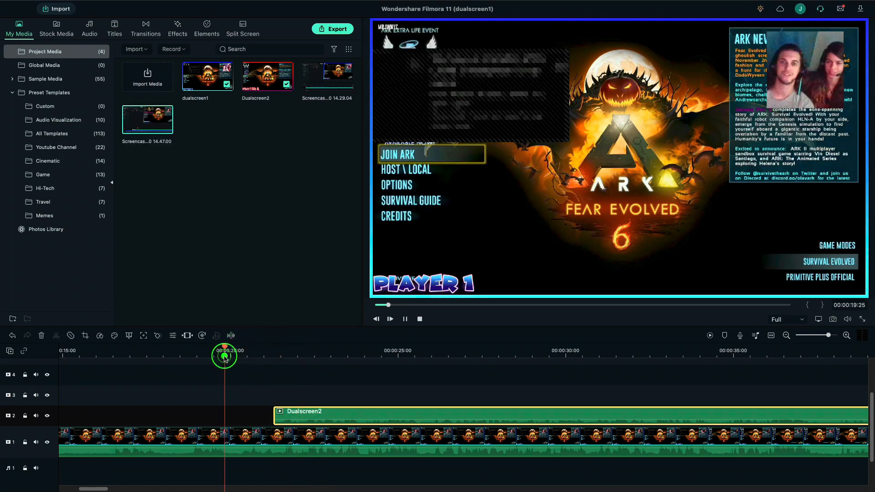
key(space)
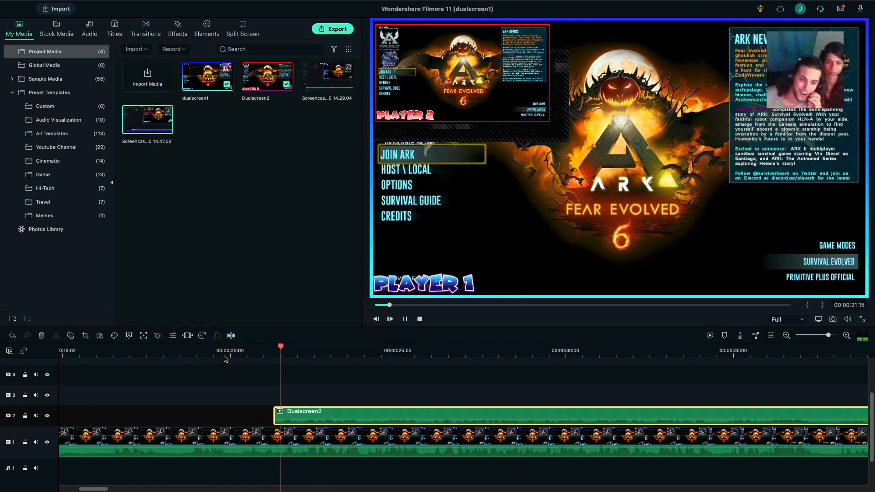
key(space)
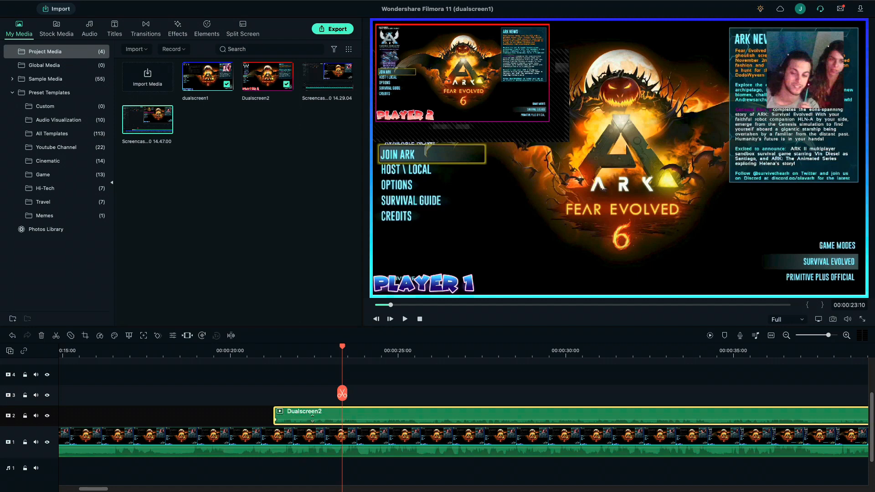
click(312, 419)
click(268, 355)
key(space)
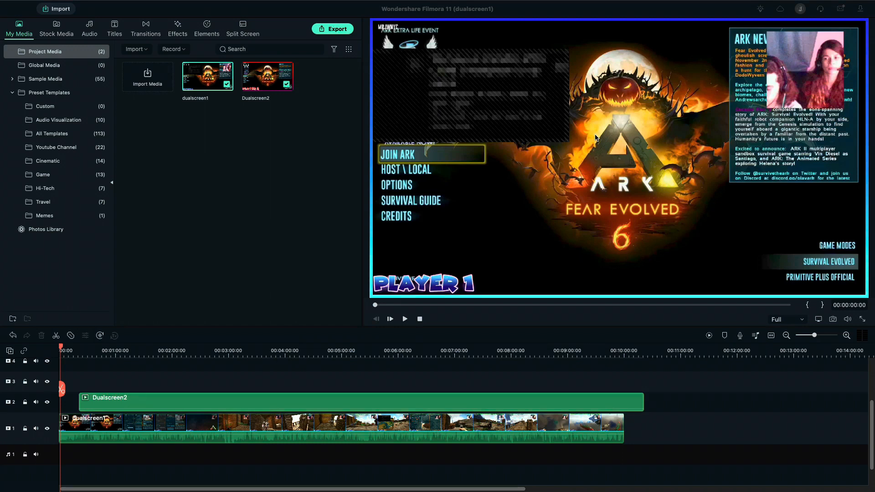
Split both Dualscreen2 and dualscreen1 at 00:02:00:14
click(172, 353)
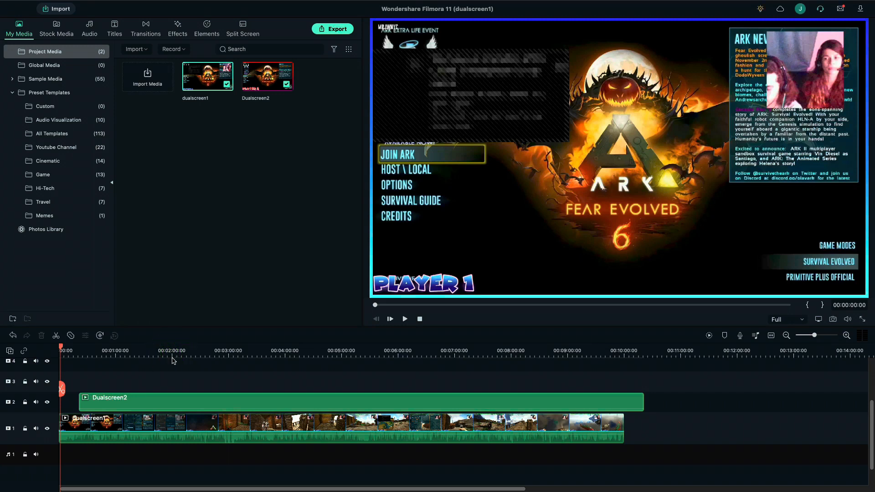
click(172, 358)
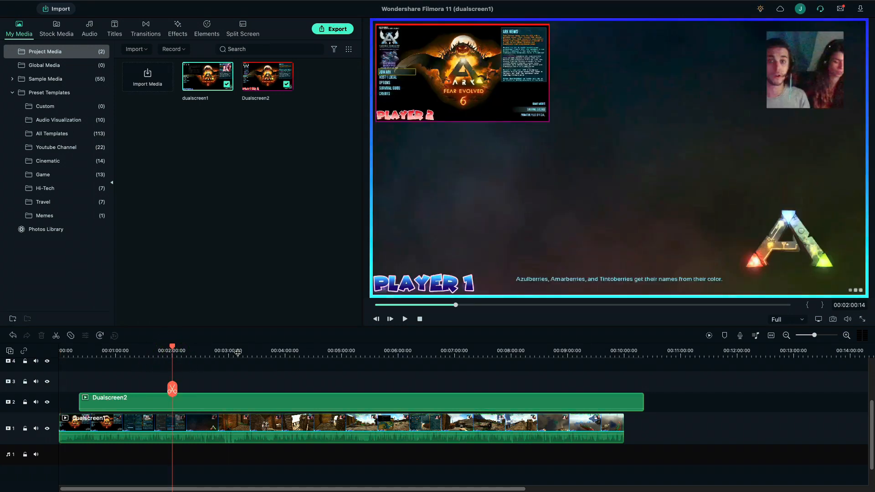
click(188, 398)
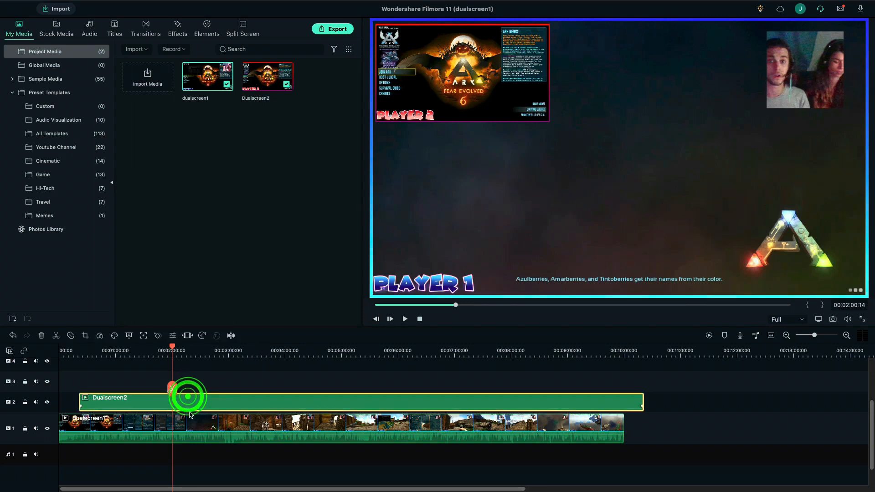
shift+click(189, 425)
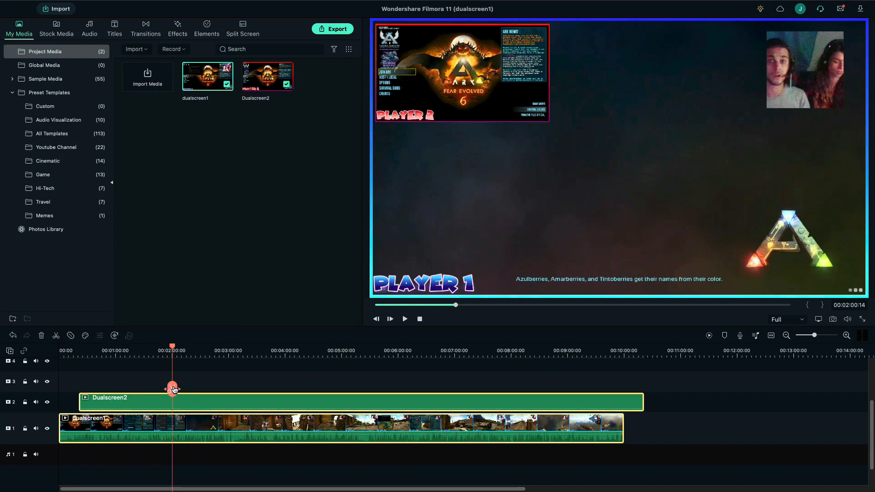
click(173, 389)
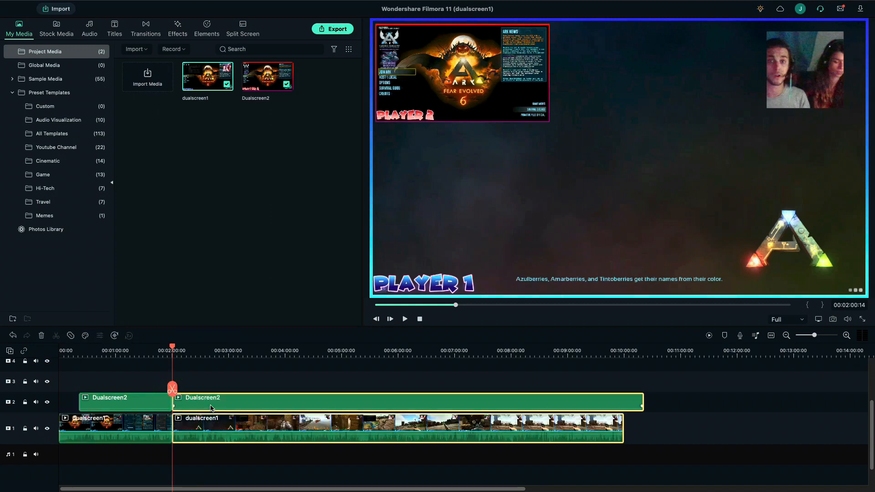
Swap the clip parts after the split so that dualscreen1 is on track 2 and Dualscreen2 is on track 1
drag(211, 406, 211, 390)
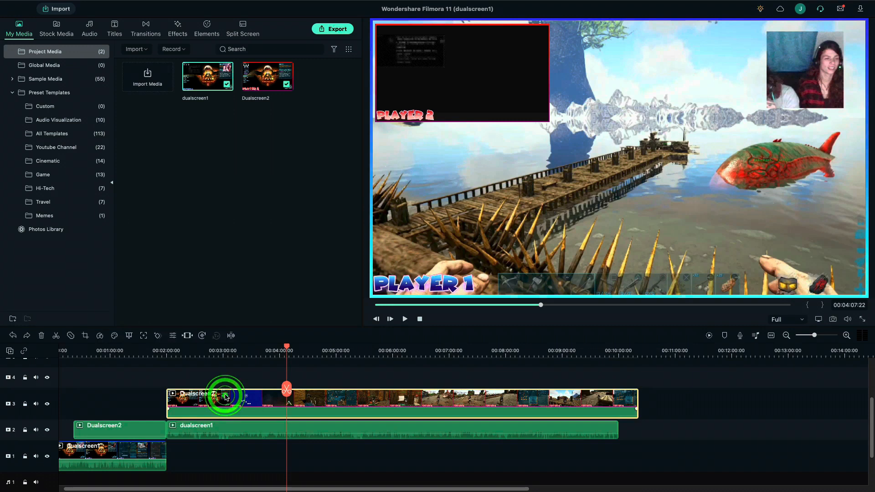
click(238, 458)
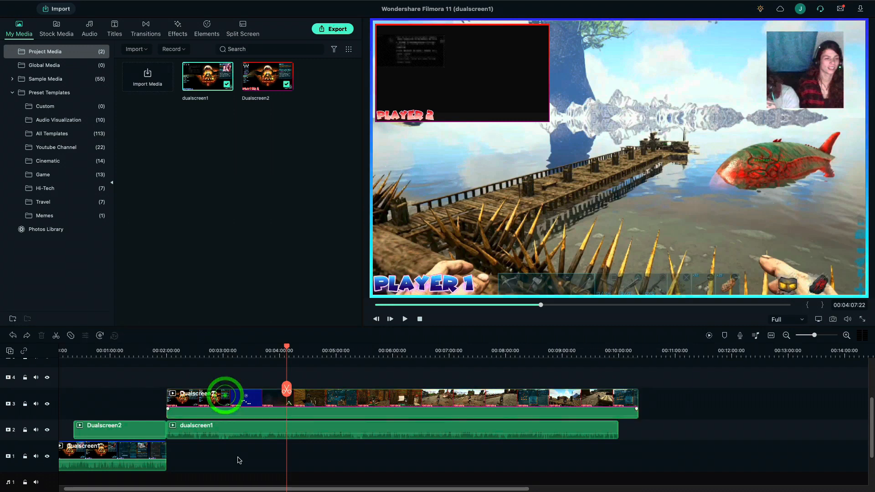
drag(228, 400, 227, 464)
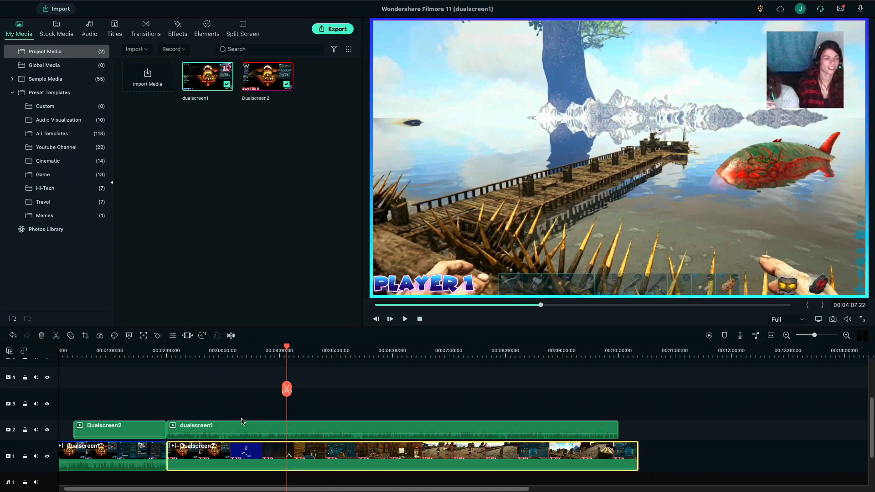
Scale the second part of dualscreen1 on track 2 to 35%
click(235, 432)
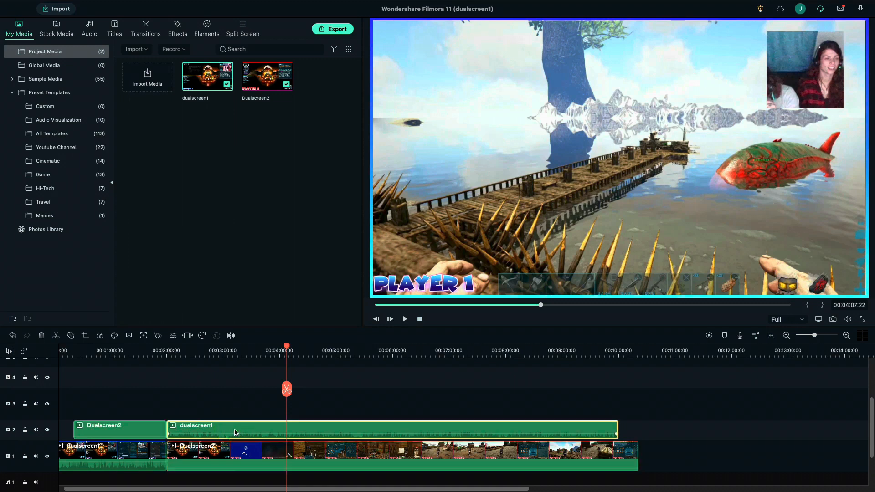
double_click(235, 432)
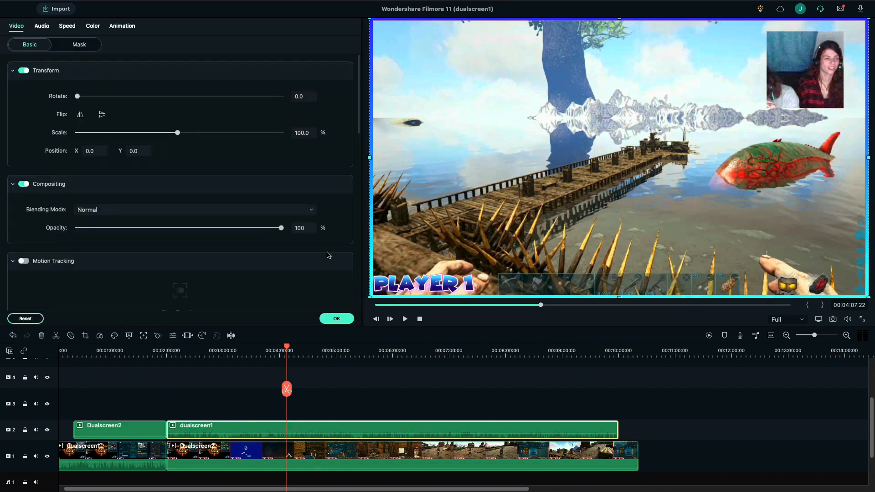
click(302, 132)
text(35)
key(Return)
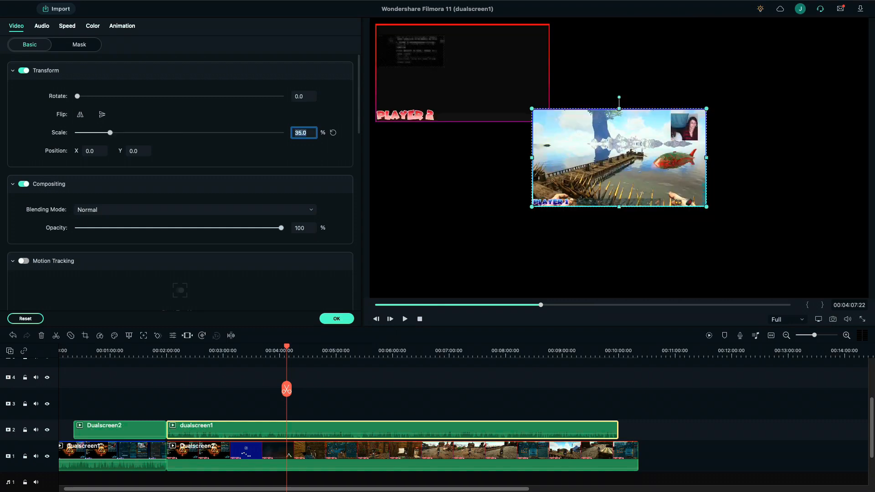
Scale the second part of Dualscreen2 to 100% to fill the frame, and position the small dualscreen1 in the frame's upper-left corner
click(449, 72)
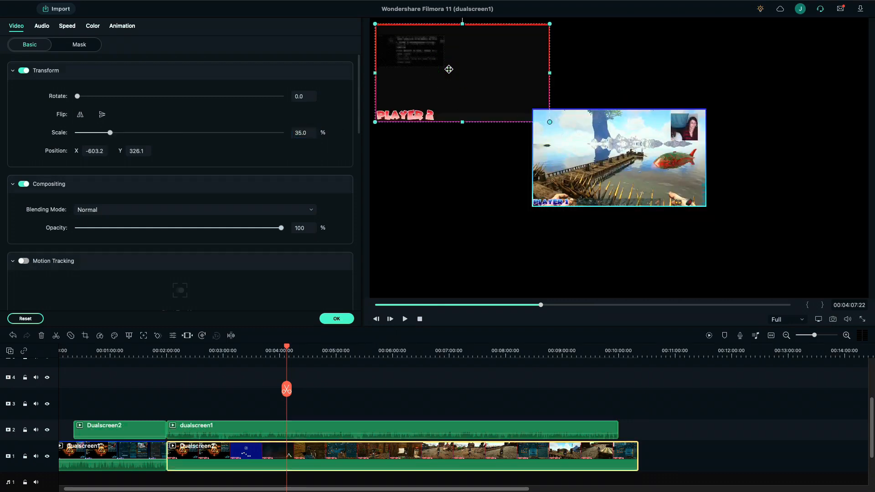
click(302, 132)
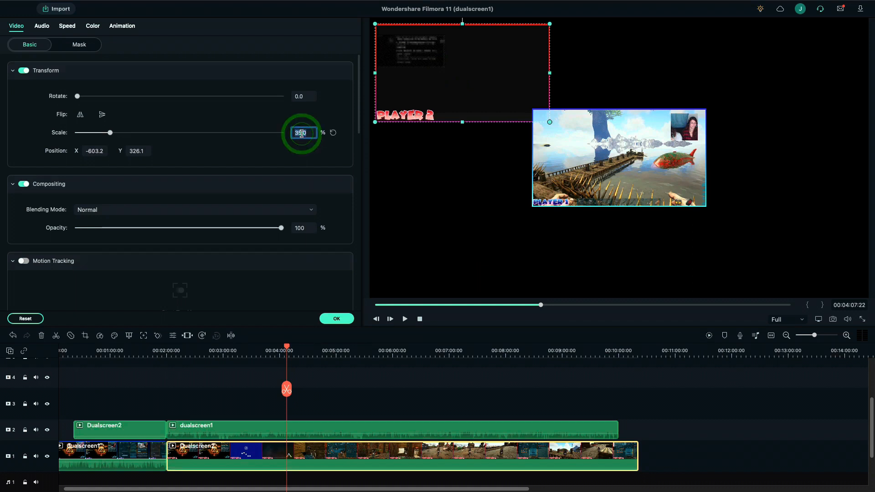
text(100)
key(Return)
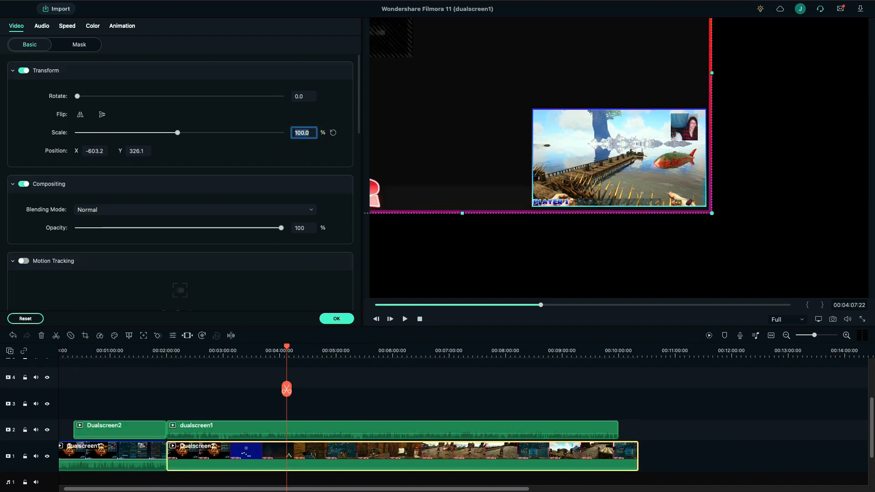
drag(594, 154, 420, 56)
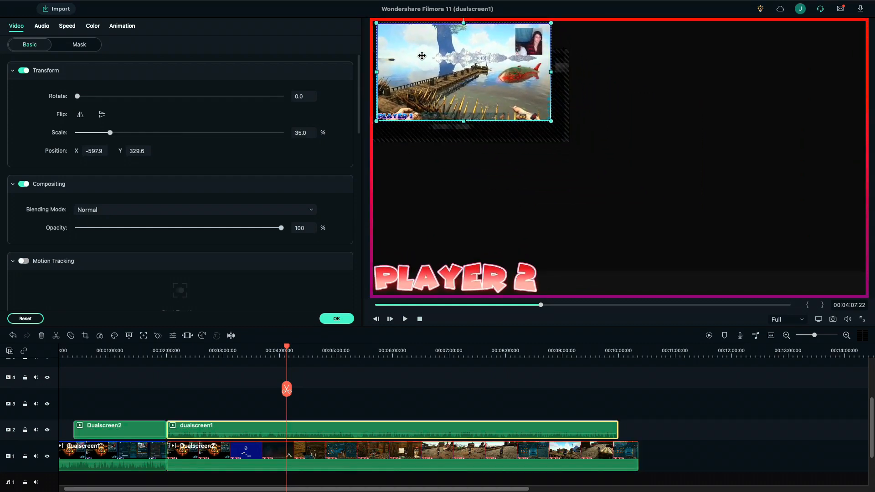
click(597, 115)
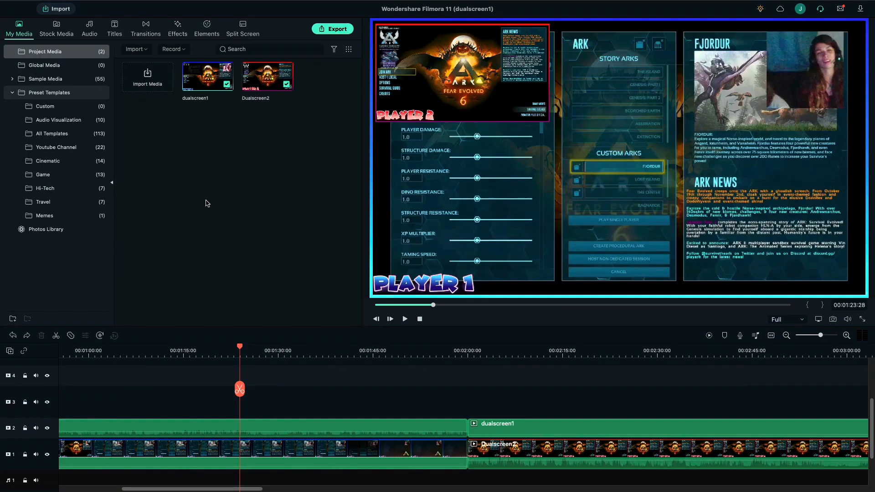
Add the Basic Cube transition to the cut near 00:02:00 on tracks 1 and 2, and play across it
click(144, 25)
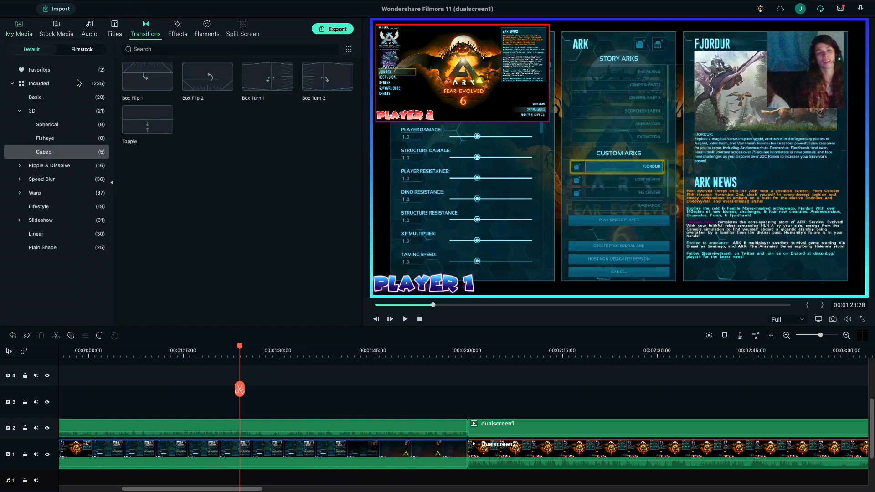
click(64, 124)
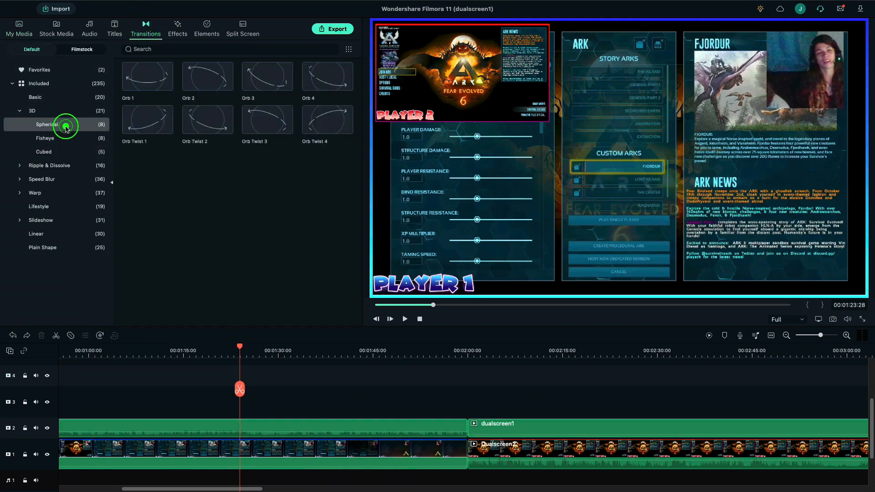
click(54, 180)
click(46, 232)
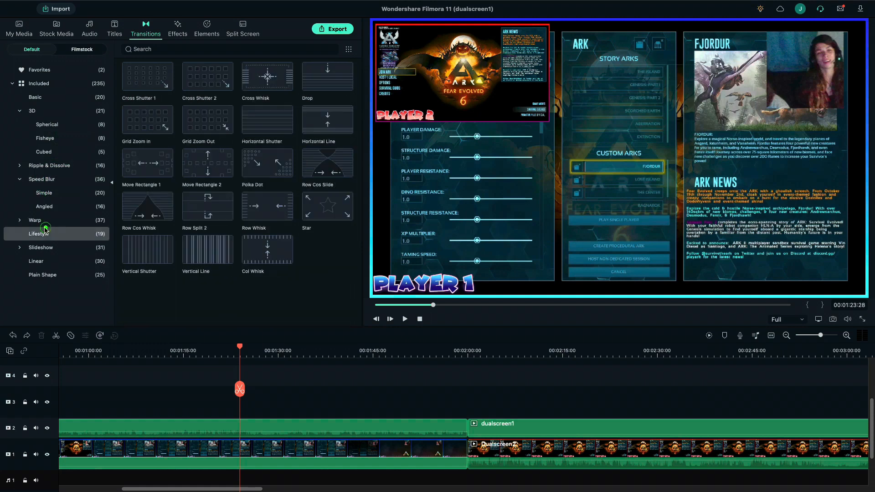
click(62, 97)
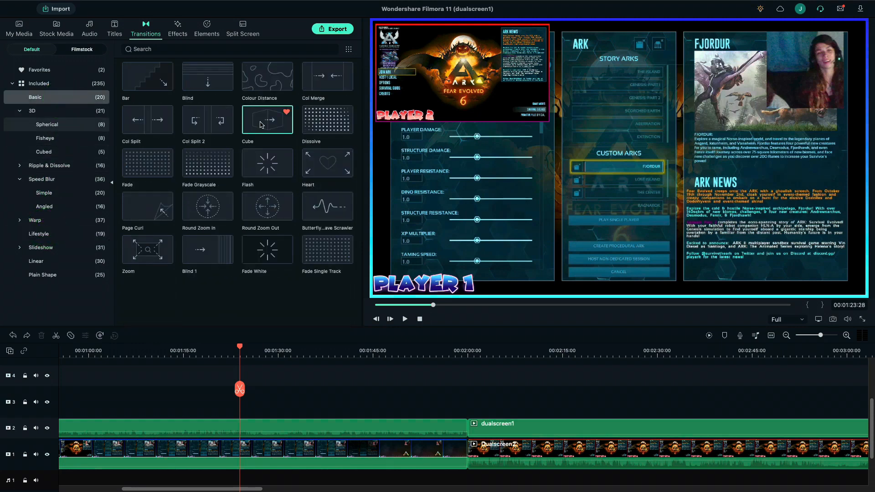
drag(261, 125, 457, 434)
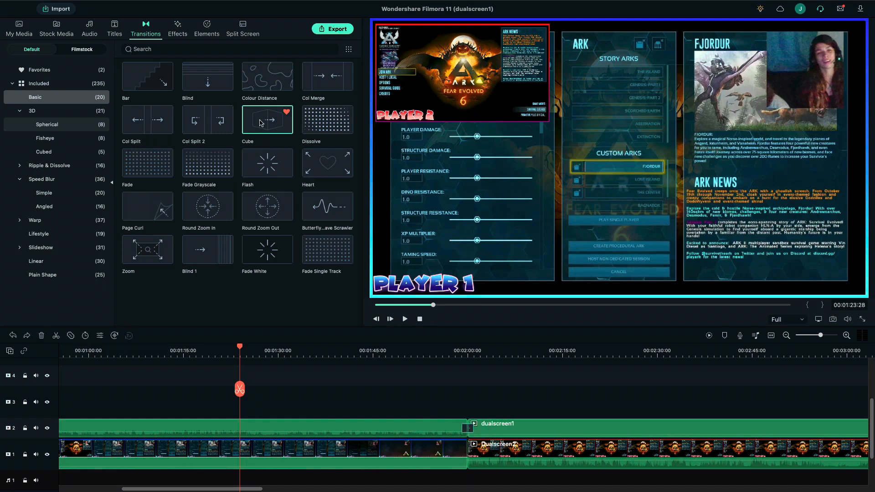
mouse_move(260, 123)
mouse_down()
mouse_move(360, 274)
mouse_move(370, 330)
mouse_move(415, 413)
mouse_move(458, 458)
mouse_up()
click(434, 350)
key(space)
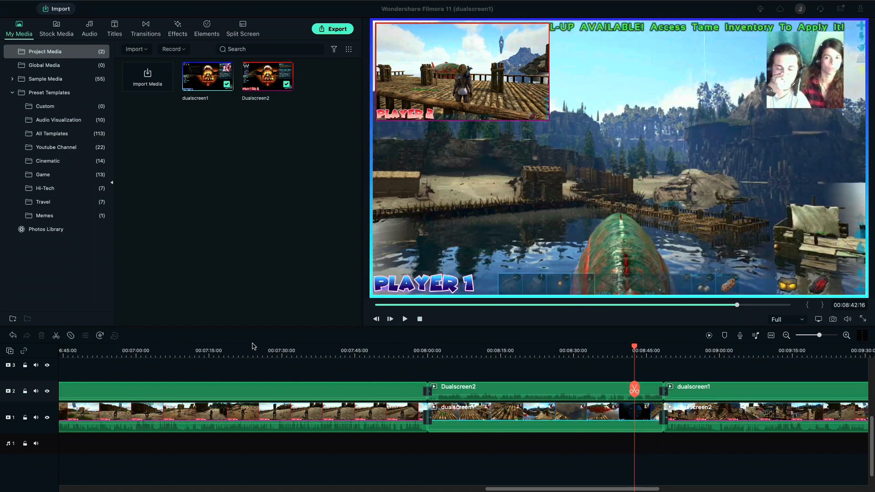
Browse the title presets, including the New Concept and Plain Text categories
click(112, 32)
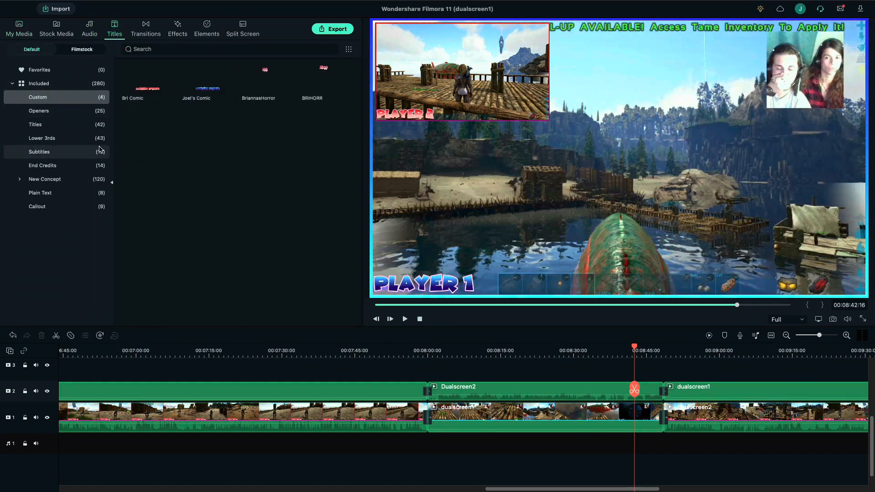
click(57, 191)
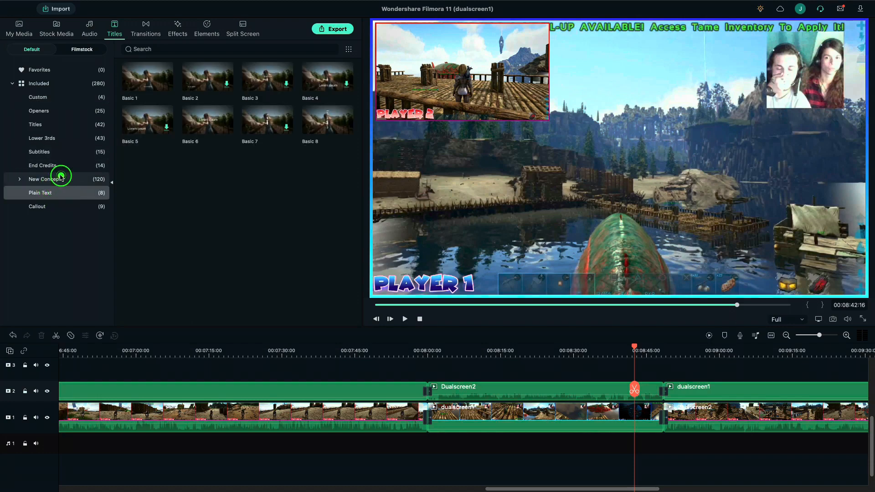
click(60, 178)
click(55, 233)
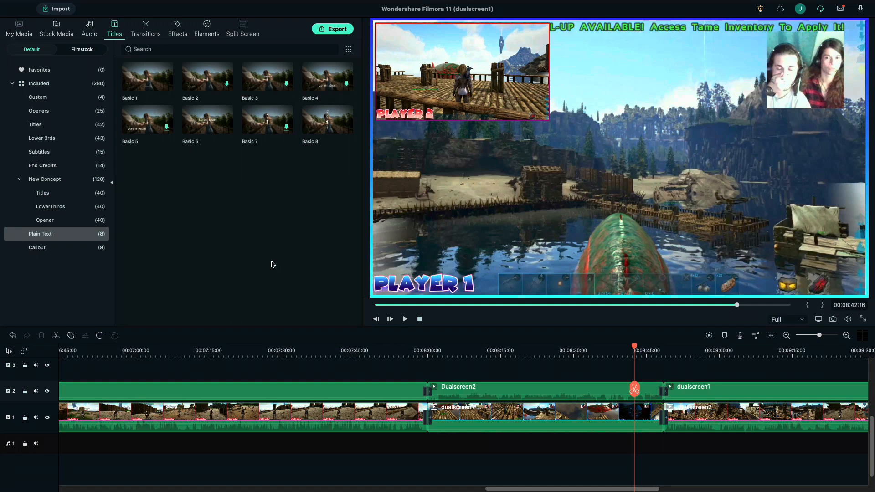
Play the Cube transition at the cut near 00:08:48 and return the playhead to 00:08:41:13
key(space)
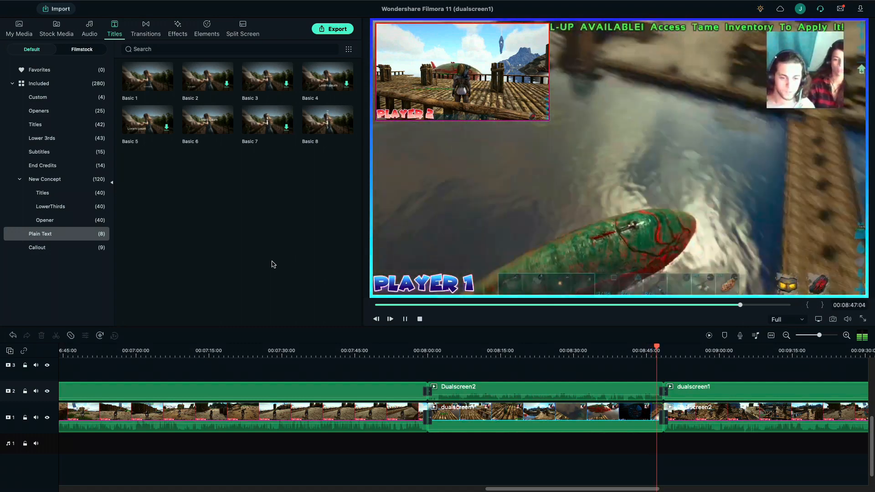
key(space)
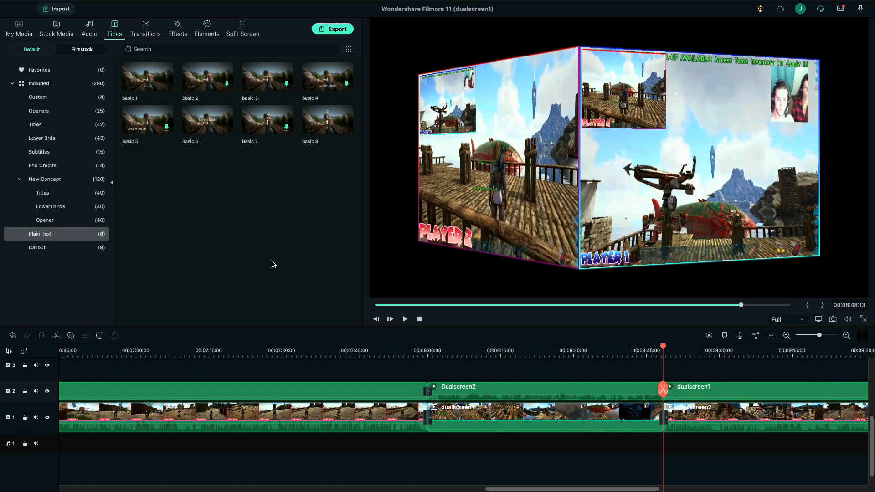
click(628, 352)
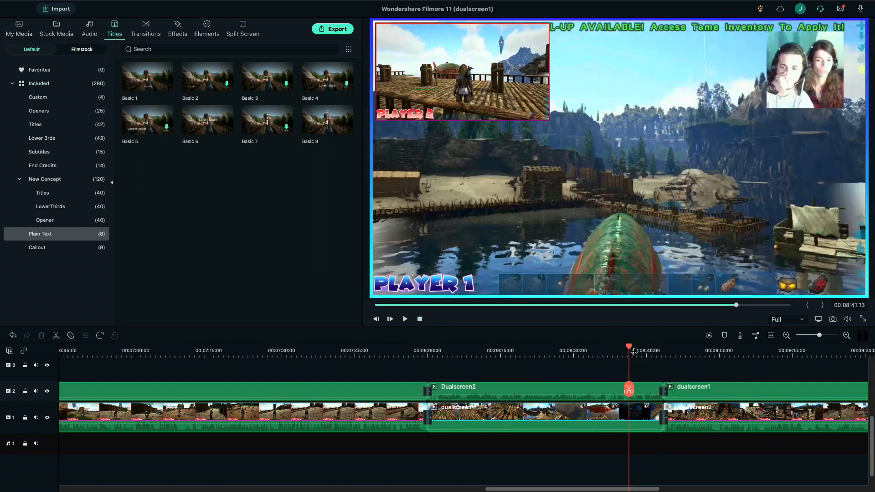
Place the blue custom comic title on track 3, starting at 00:08:42:16
click(633, 352)
click(99, 97)
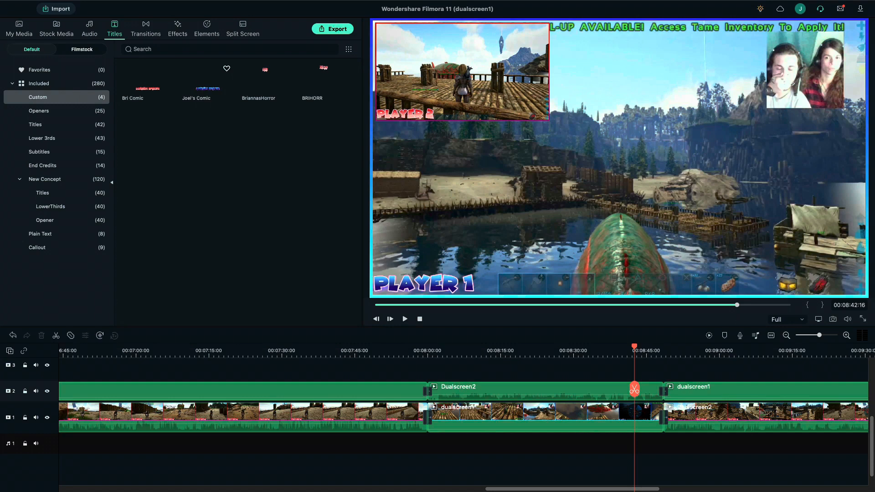
drag(201, 74, 636, 374)
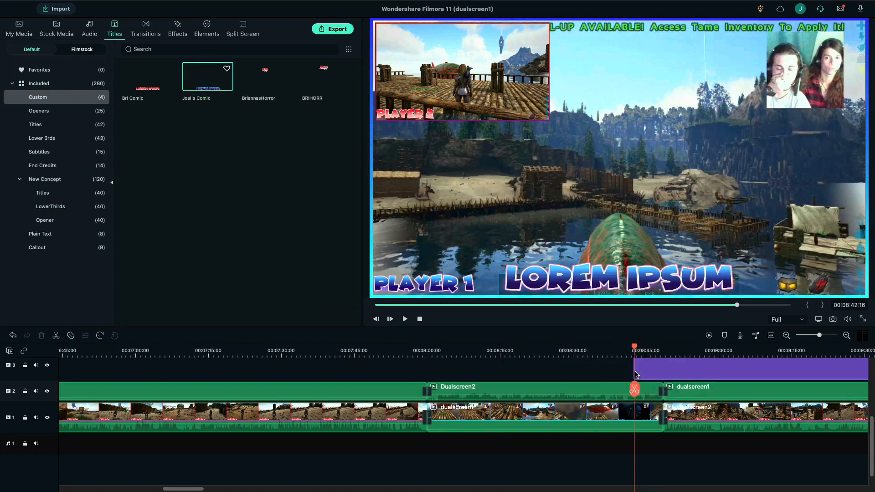
click(846, 335)
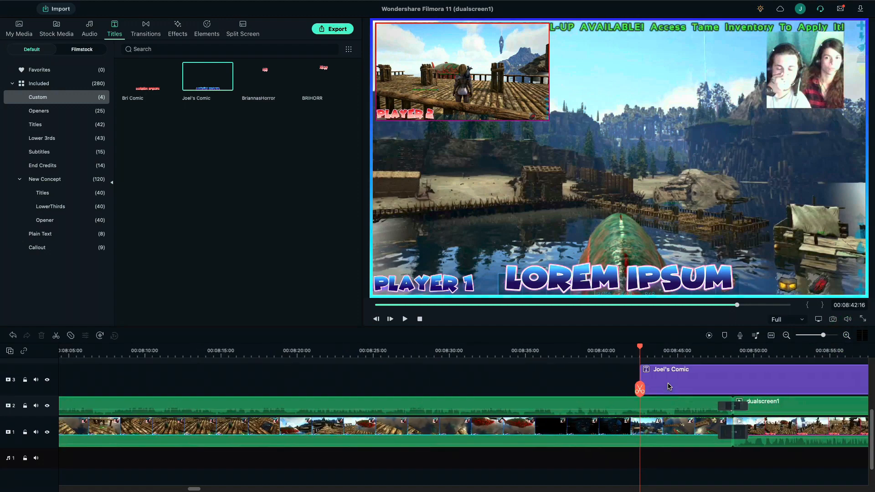
Replace the placeholder text of the blue comic title with "I get so scared"
double_click(553, 276)
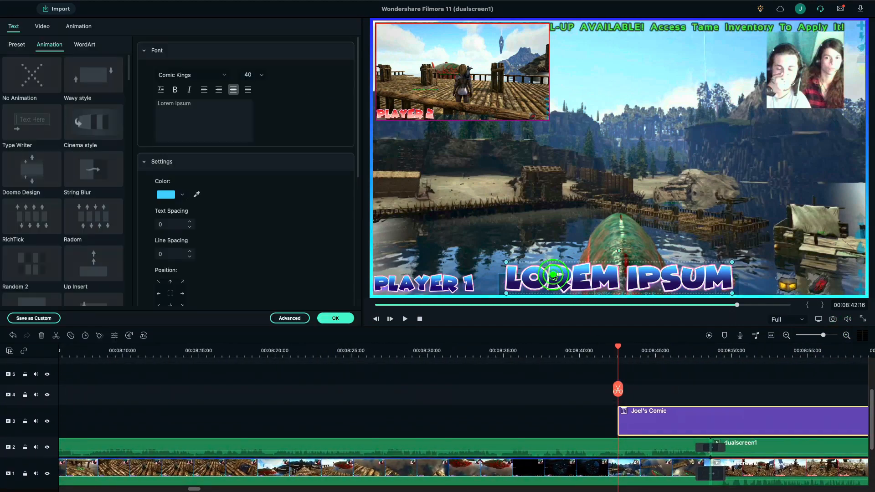
click(221, 122)
key(ctrl+a)
text(I get so scared)
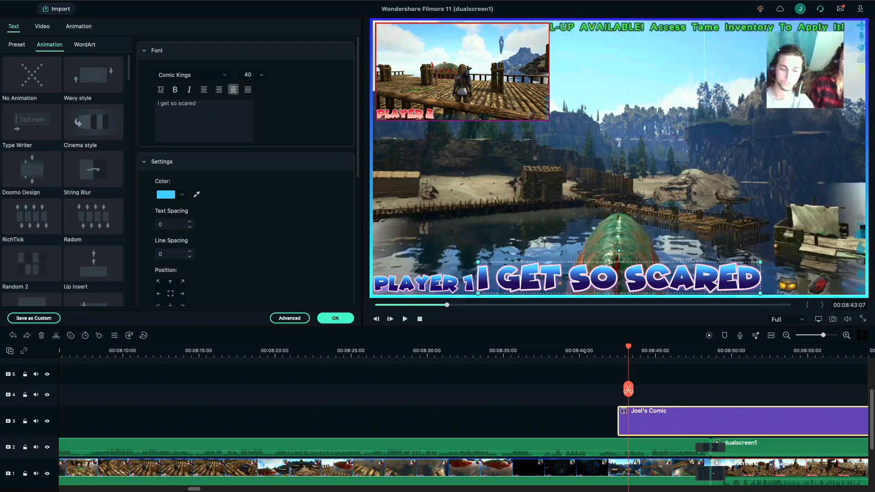
Locate where the spoken line begins and move the title on track 3 to start at 00:08:43:00
click(585, 351)
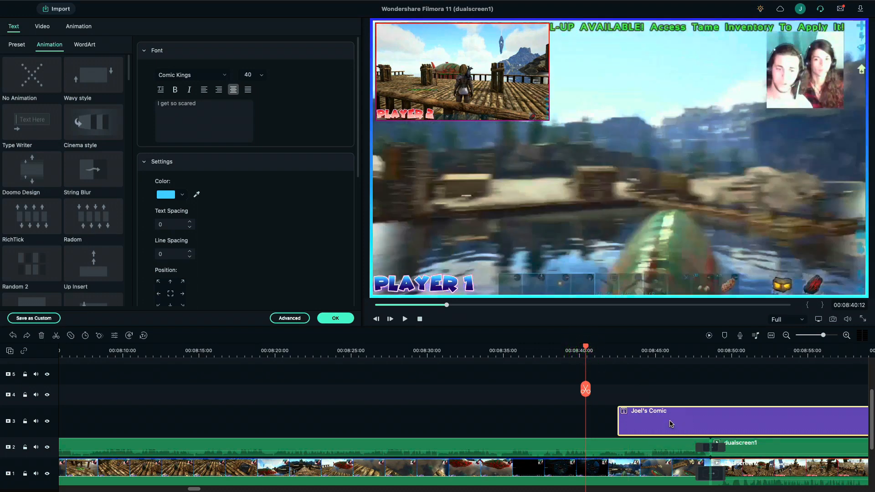
click(625, 350)
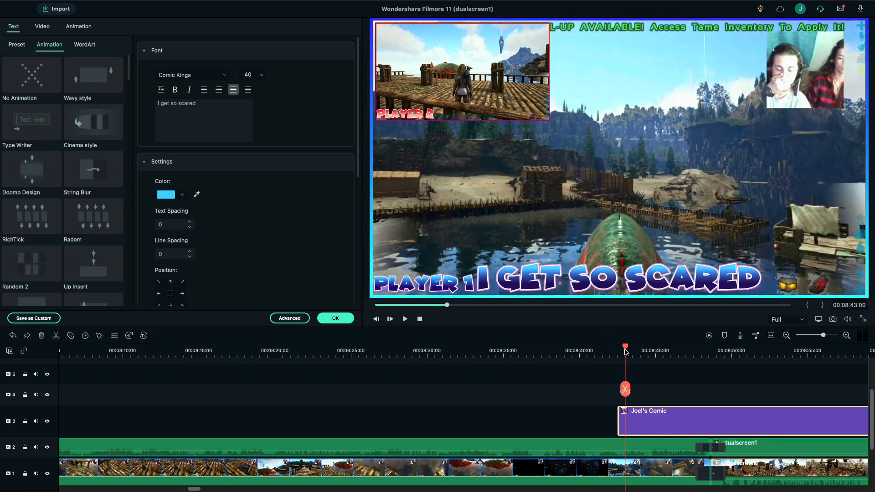
key(space)
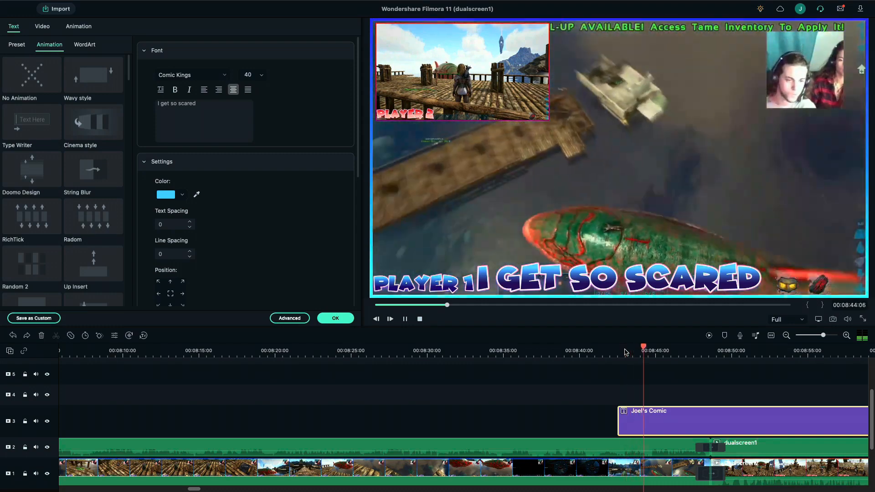
click(625, 351)
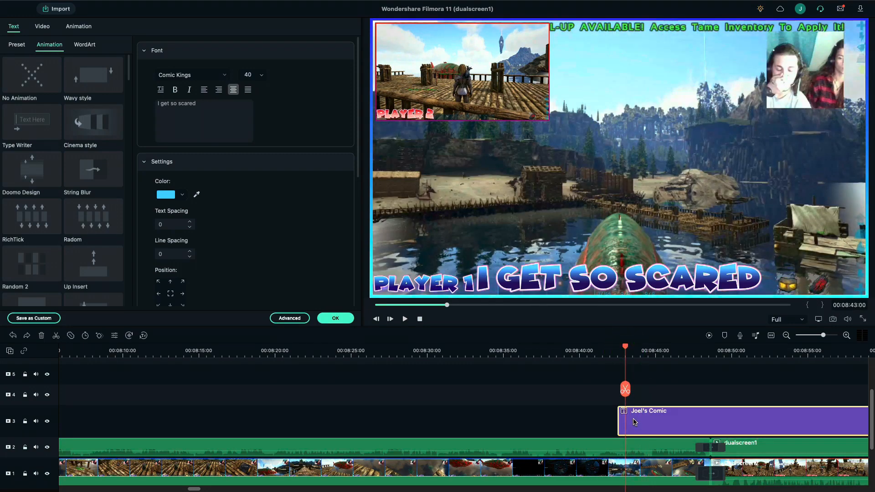
drag(631, 425, 637, 426)
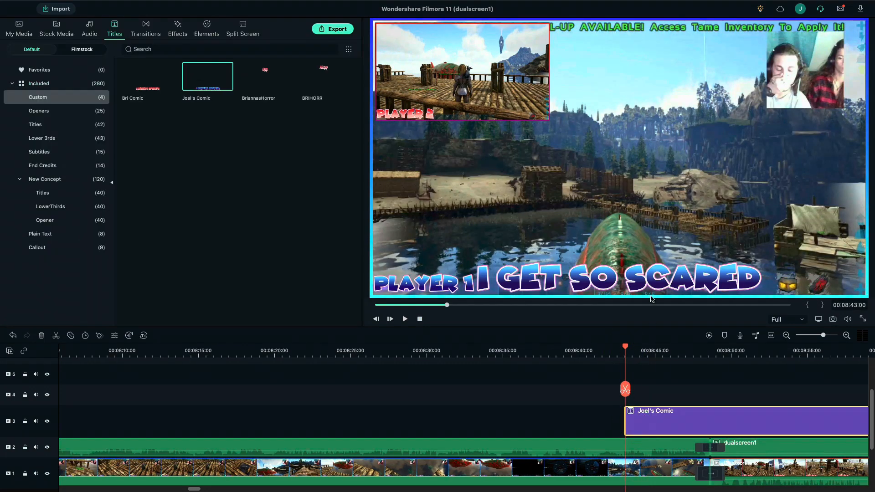
Play the title from its start to 00:08:43:17 and split it there
scroll(697, 440, right, 3)
scroll(697, 440, down, 2)
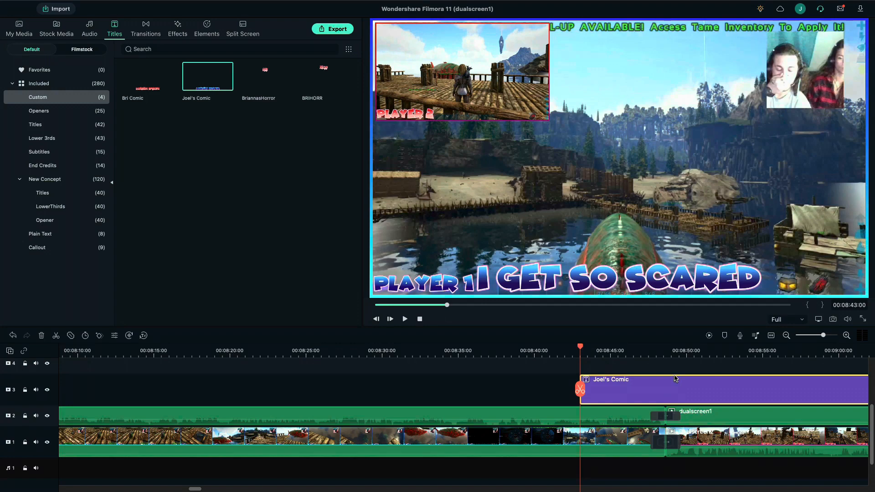
click(846, 336)
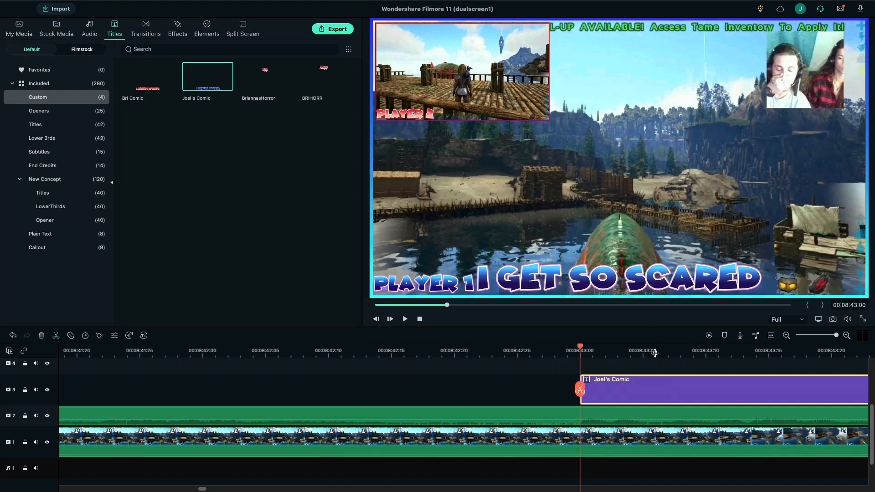
key(space)
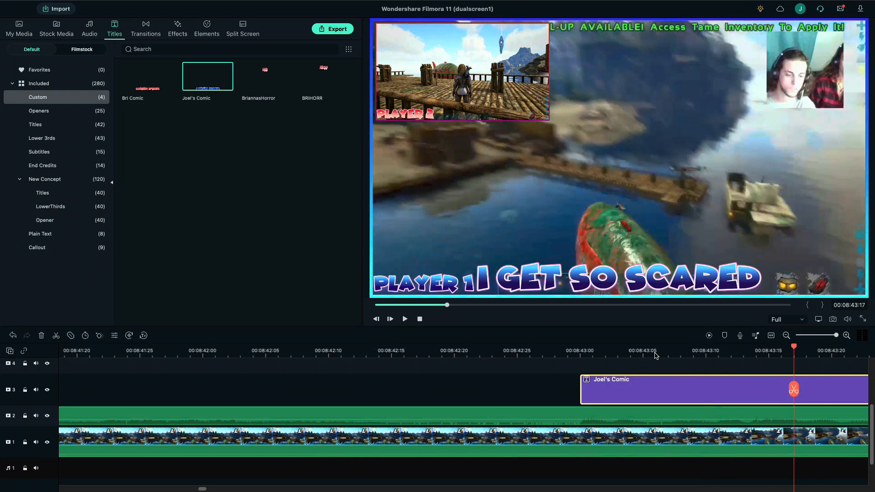
scroll(701, 388, right, 6)
scroll(701, 387, up, 1)
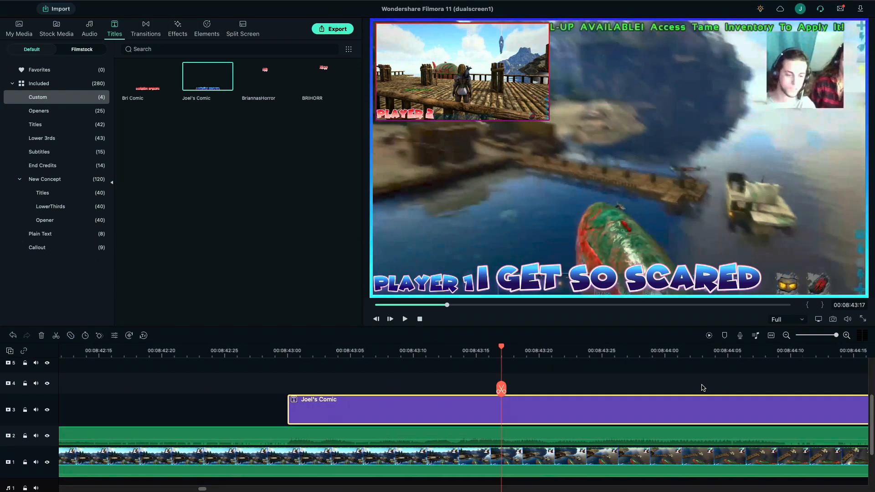
Change the text of the title's second part to "in the water yo!" and apply it
double_click(540, 404)
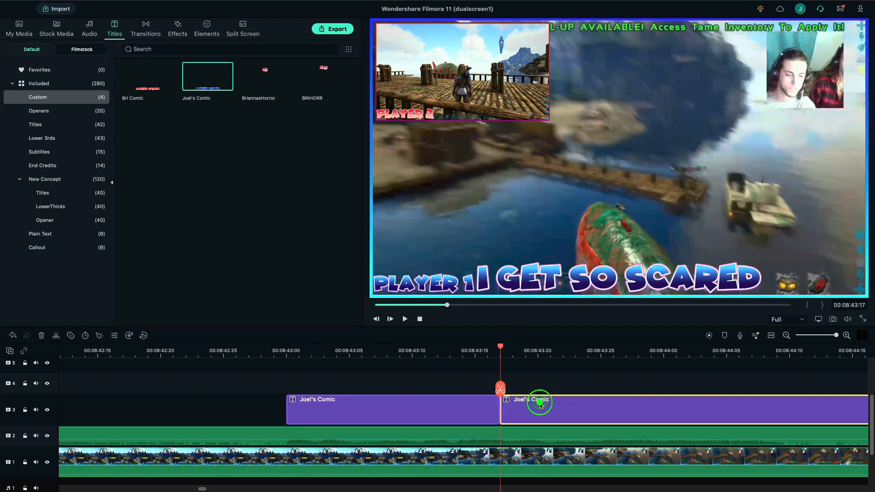
click(204, 144)
click(200, 117)
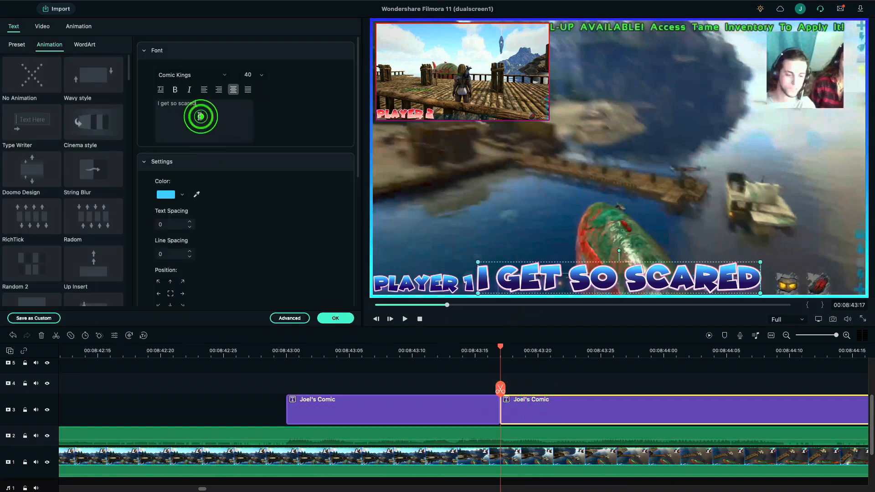
key(super+a)
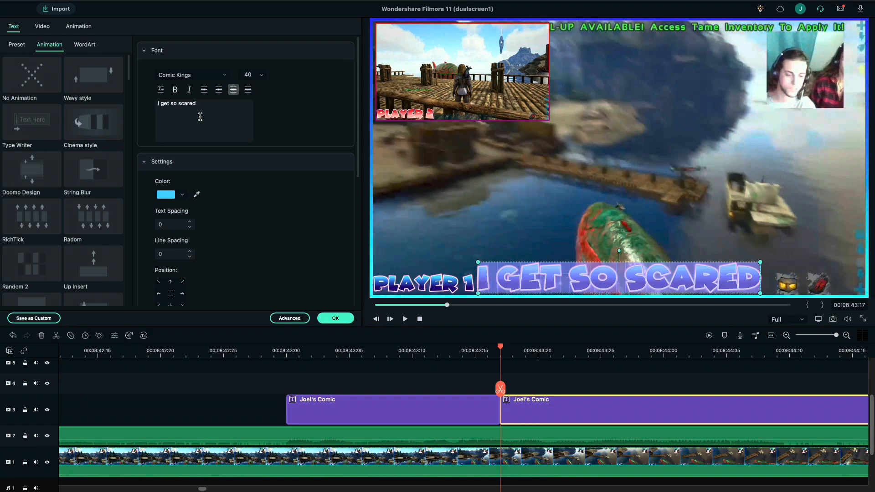
text(in)
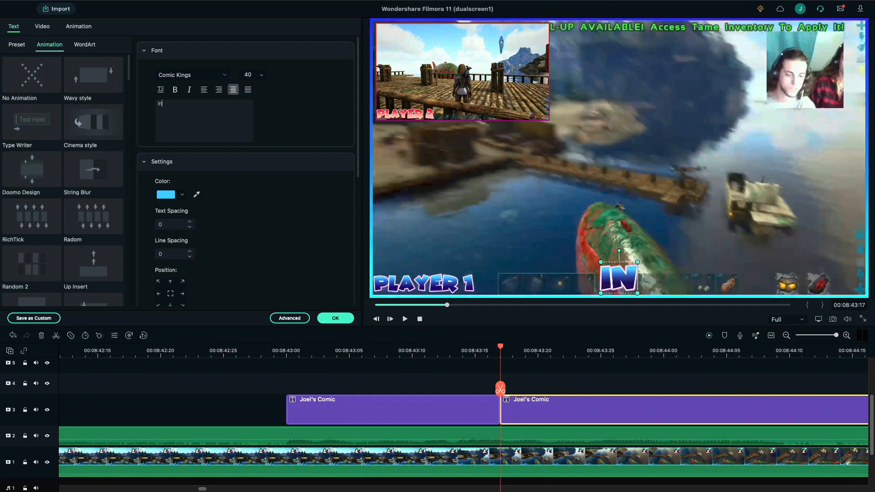
text( the water )
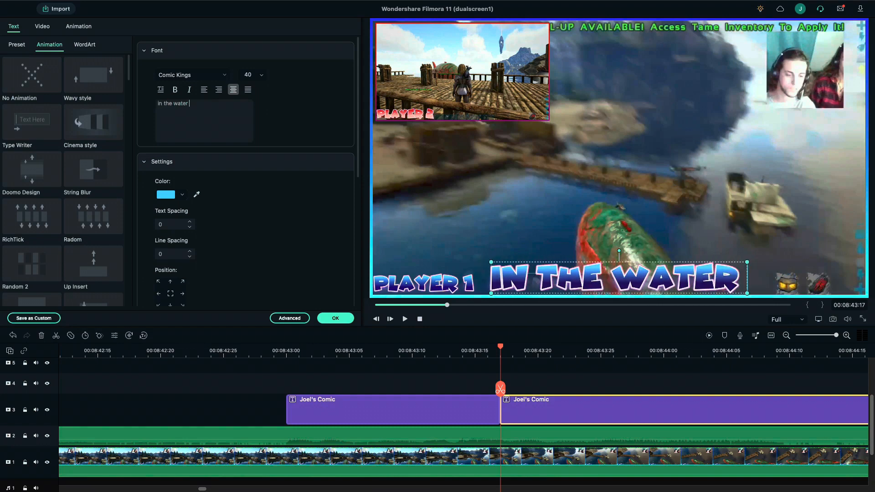
text(yo!)
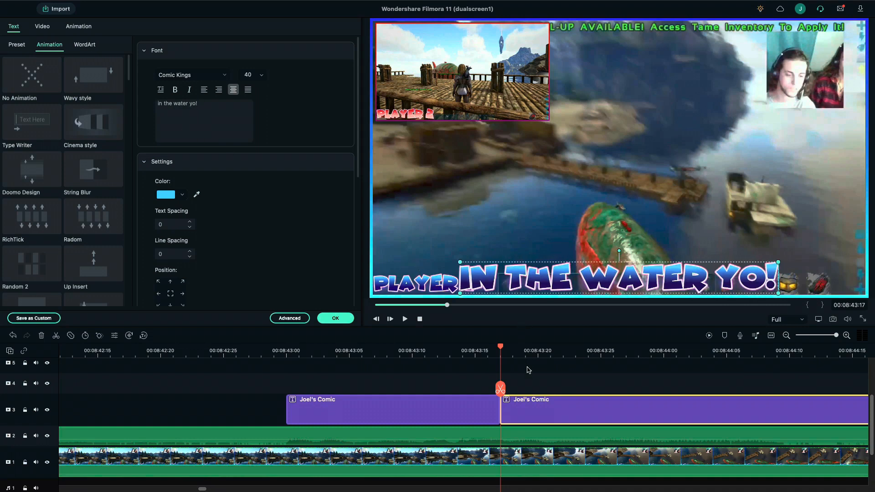
click(335, 319)
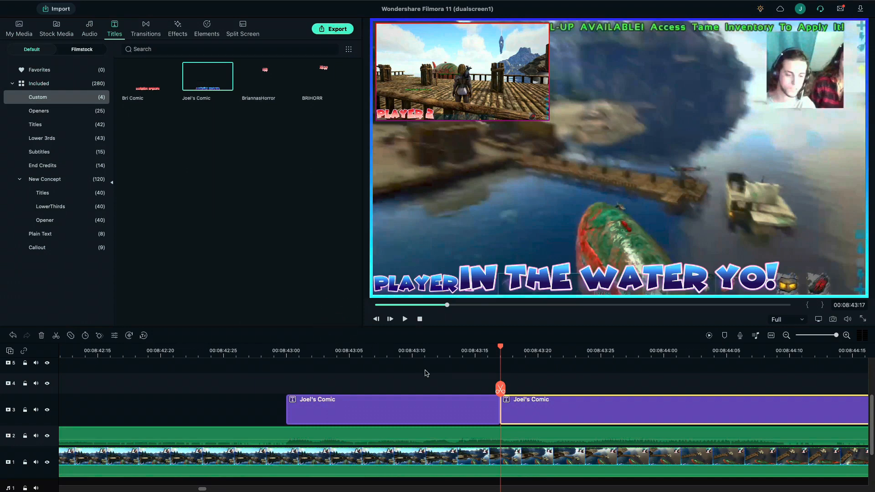
Play to 00:08:44:11, split the second title there, and delete the remainder after it
key(space)
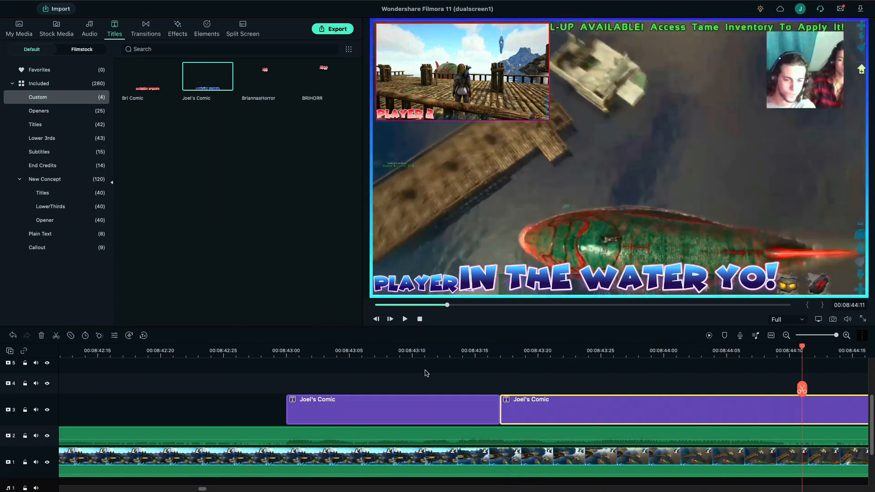
scroll(609, 372, right, 5)
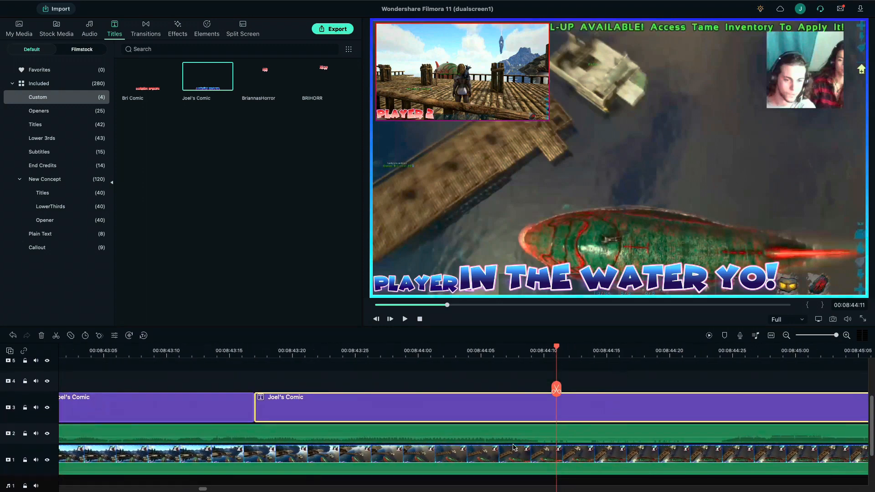
click(556, 390)
key(Delete)
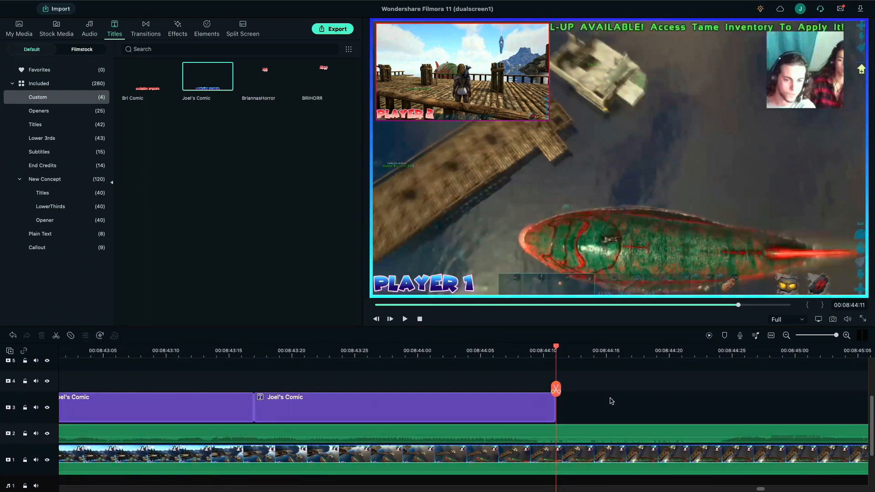
Play the two blue comic titles from just before the first one begins
scroll(588, 407, left, 5)
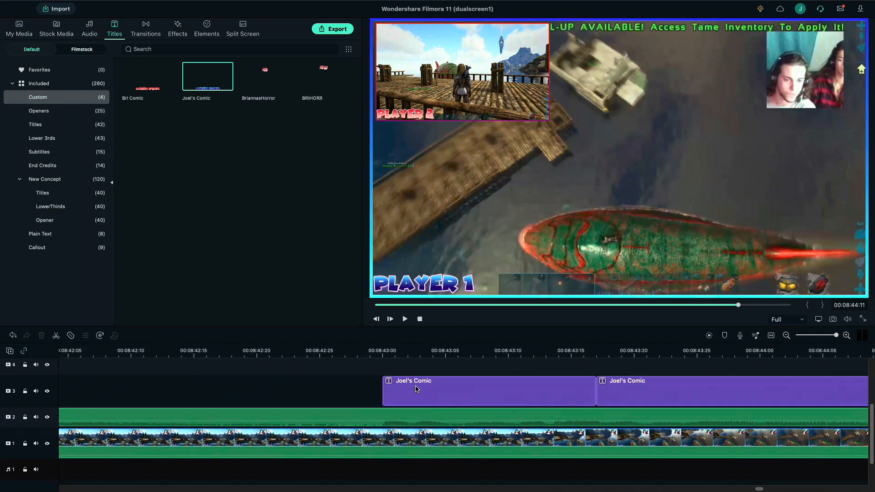
click(334, 350)
key(space)
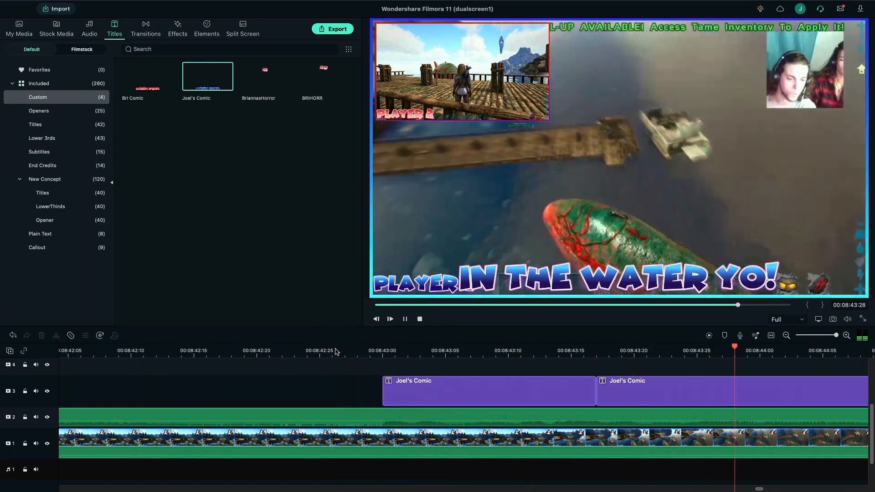
Add the red custom comic title to track 3 just before 00:08:45:00, and play from 00:08:44:20
drag(576, 350, 557, 351)
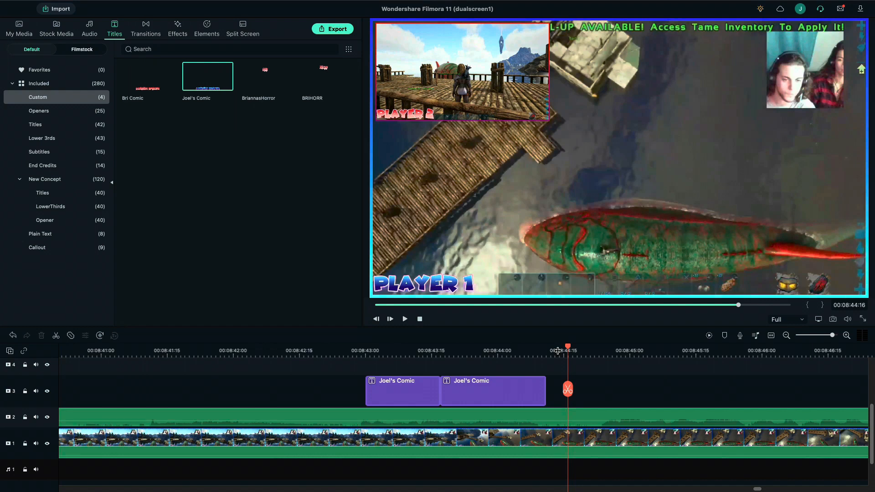
key(space)
key(space)
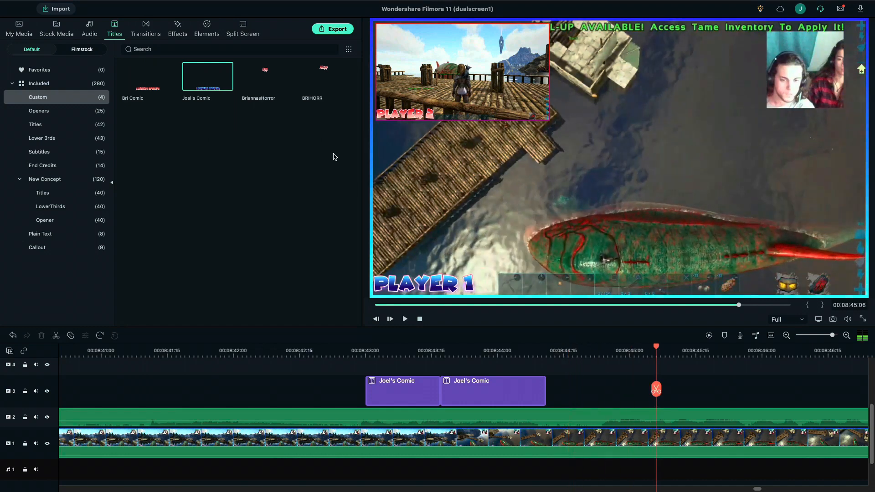
drag(147, 84, 600, 382)
click(585, 348)
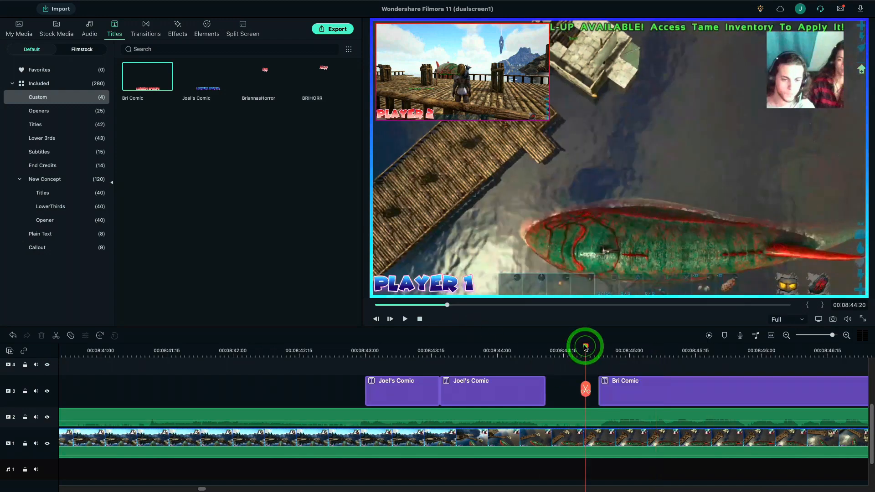
key(space)
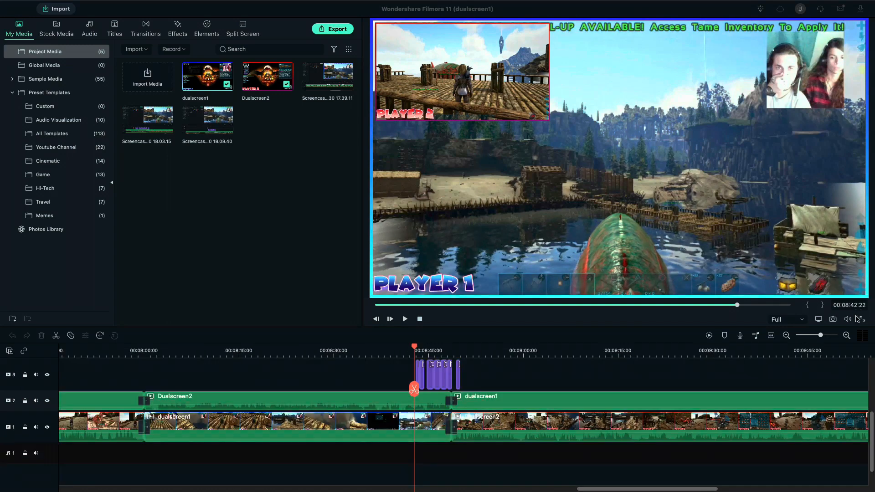
Play the titled section and its Cube transition in full screen from 00:08:42:22 to 00:08:50:06, and leave full screen
click(862, 319)
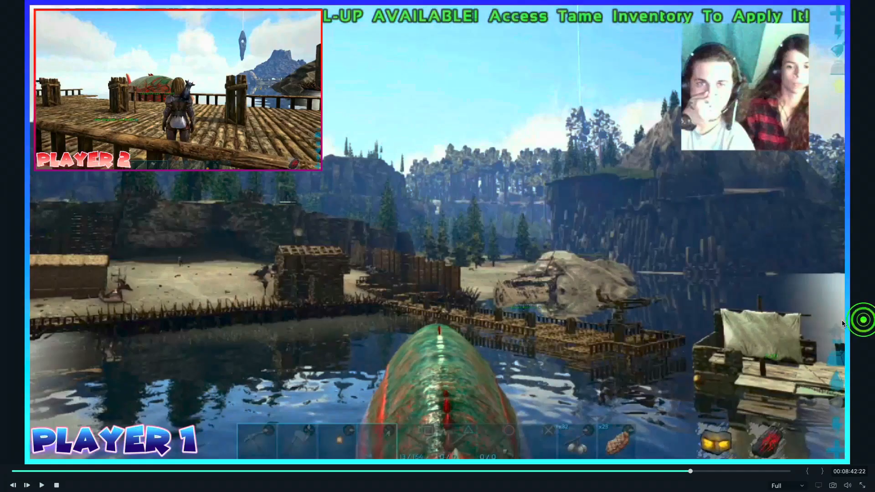
key(space)
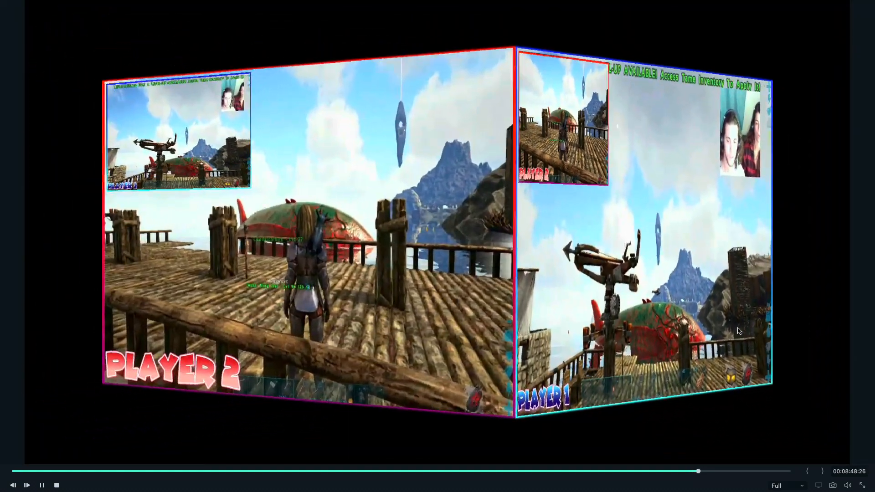
key(space)
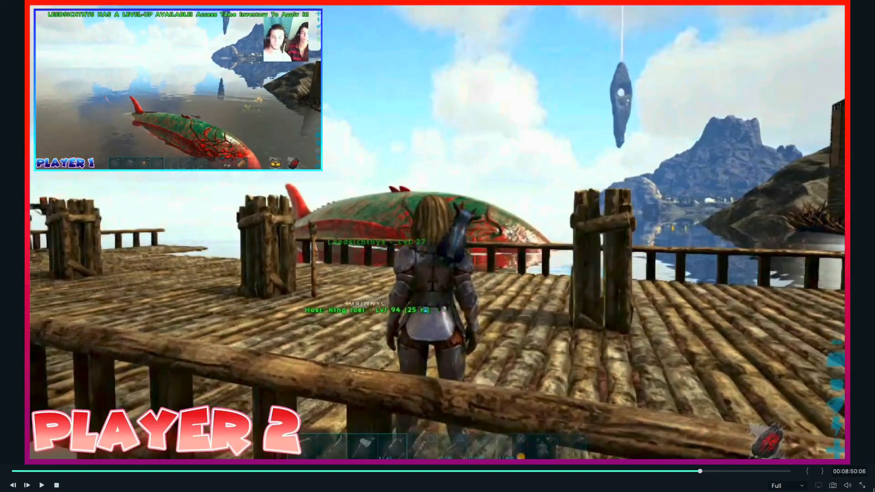
click(862, 485)
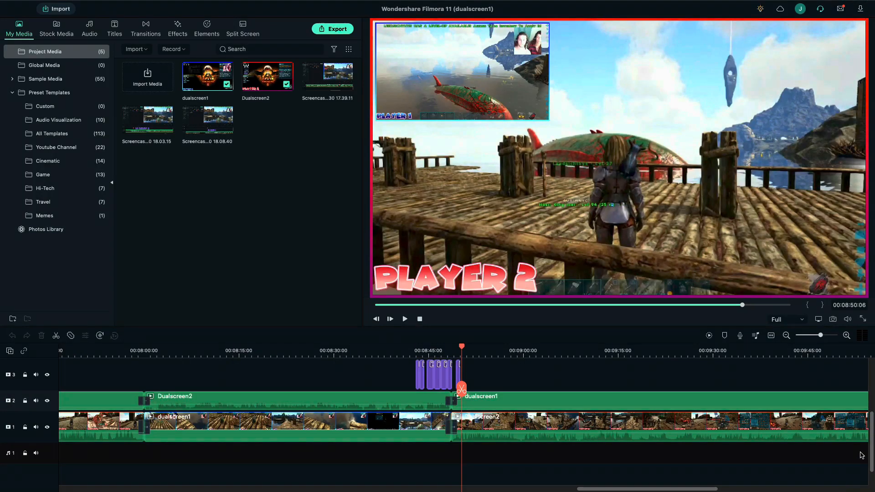